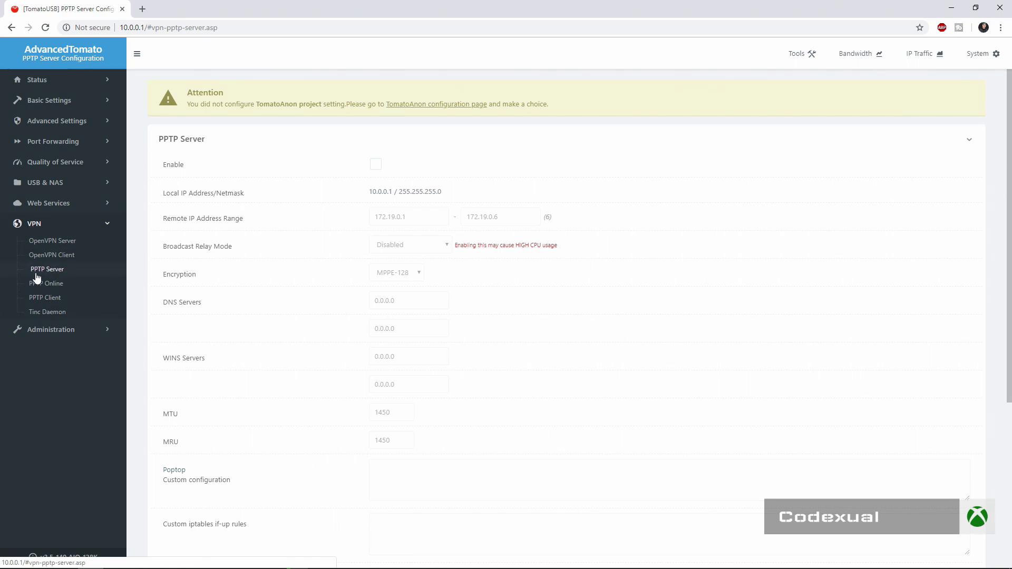
# Enable the PPTP server and start replacing the first DNS server entry
pyautogui.click(373, 165)
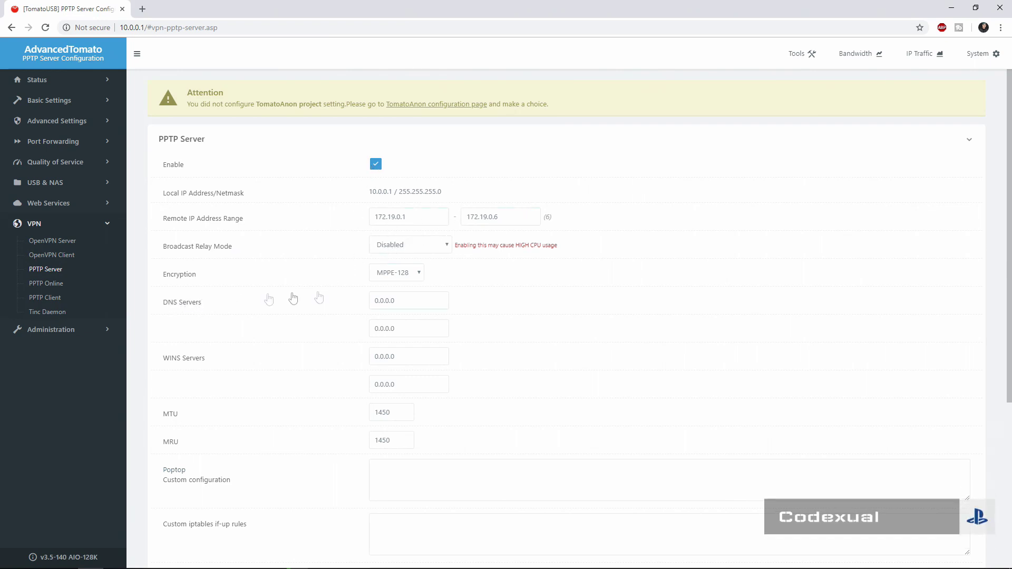
pyautogui.doubleClick(416, 301)
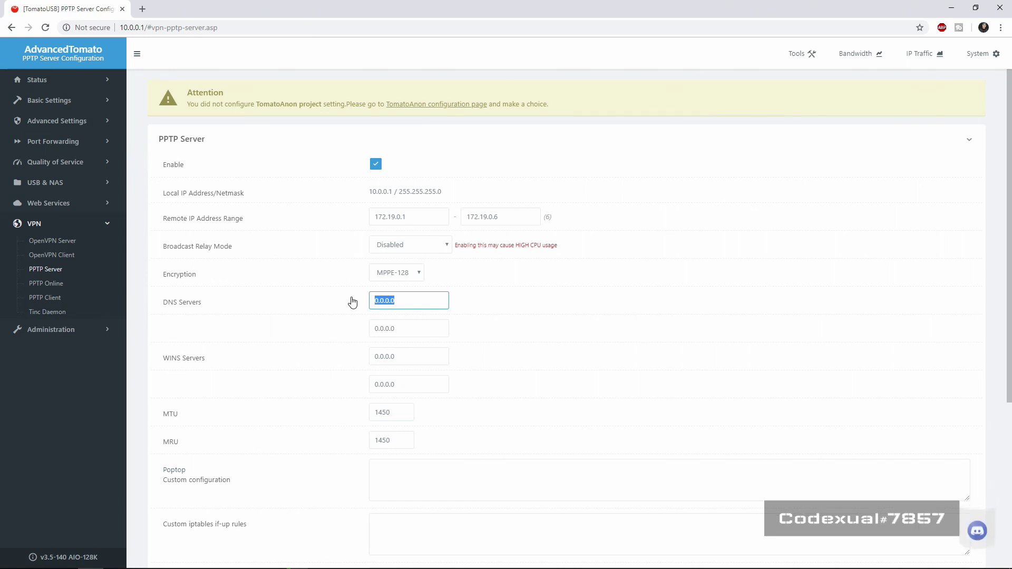
pyautogui.write('10.0.0')
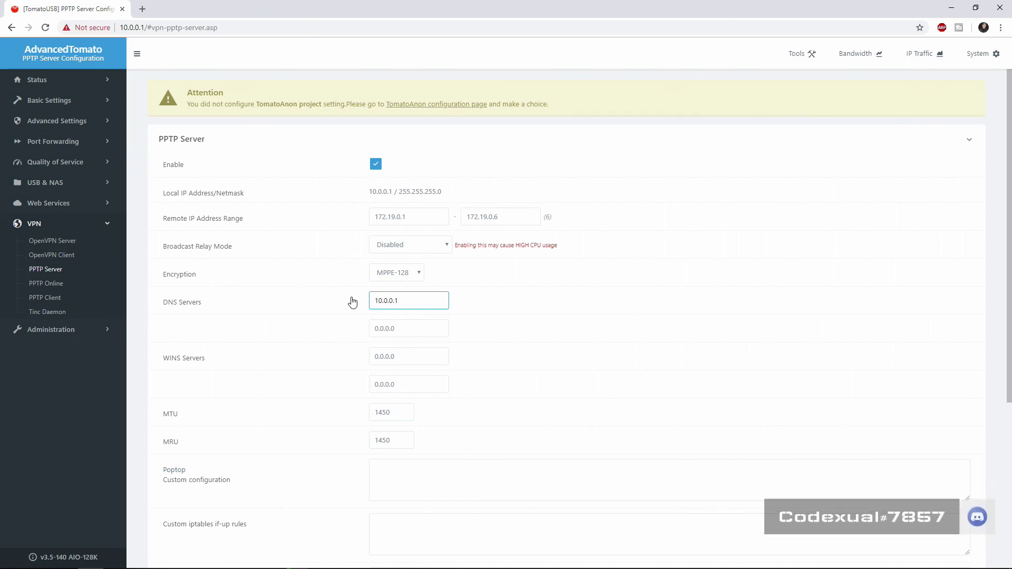
pyautogui.press('Tab')
pyautogui.press('BackSpace')
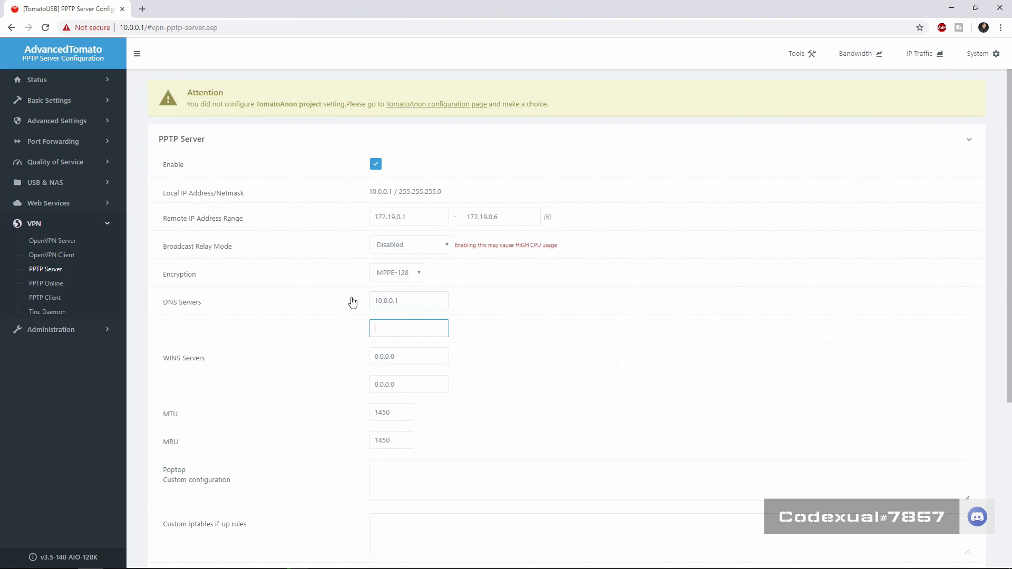
pyautogui.hotkey('shift', 'Tab')
pyautogui.write('10')
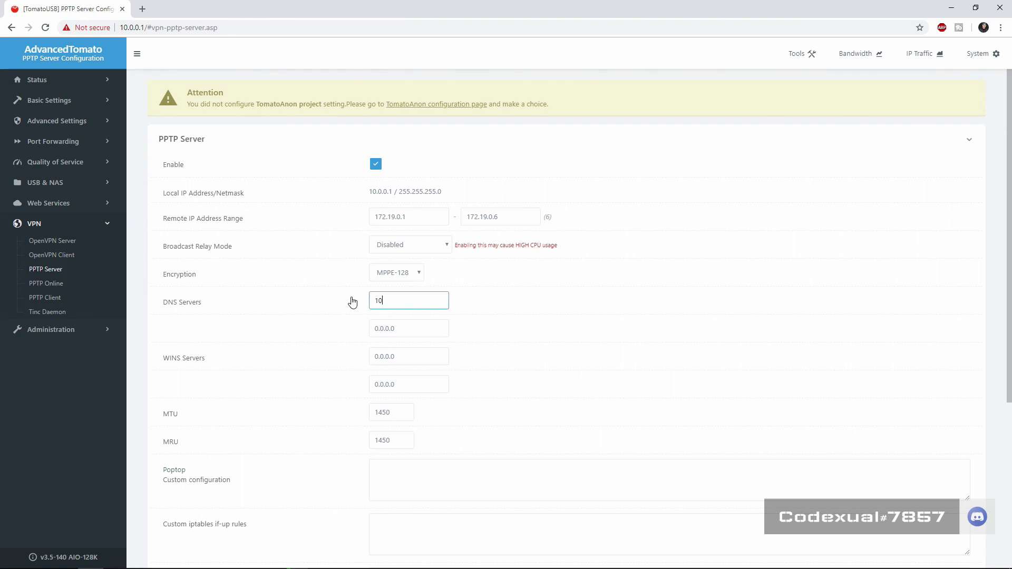
pyautogui.press('BackSpace')
pyautogui.write('.0.0.1')
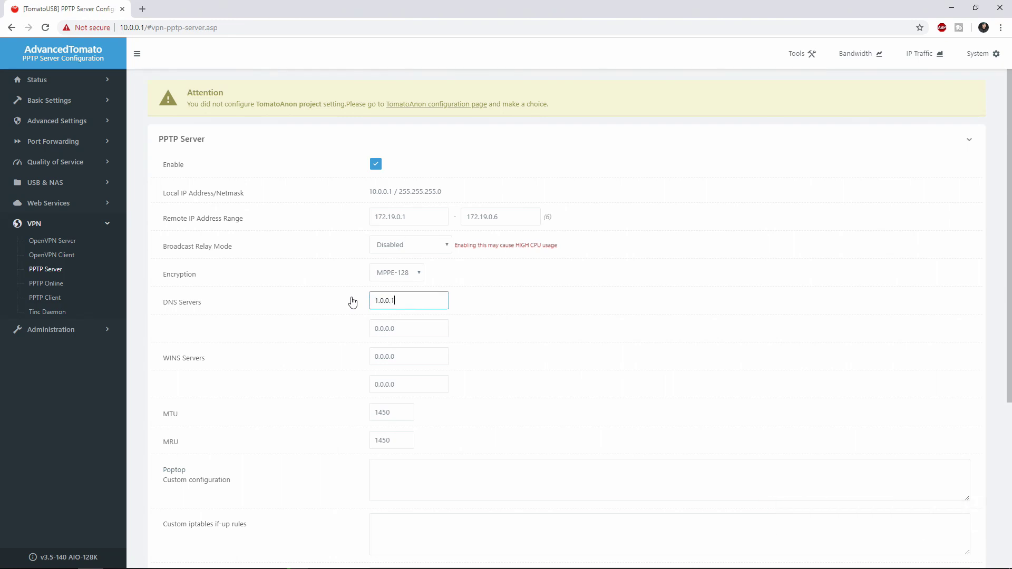
# Set the PPTP server's DNS servers to 1.1.1.1 and 1.0.0.1
pyautogui.press('Tab')
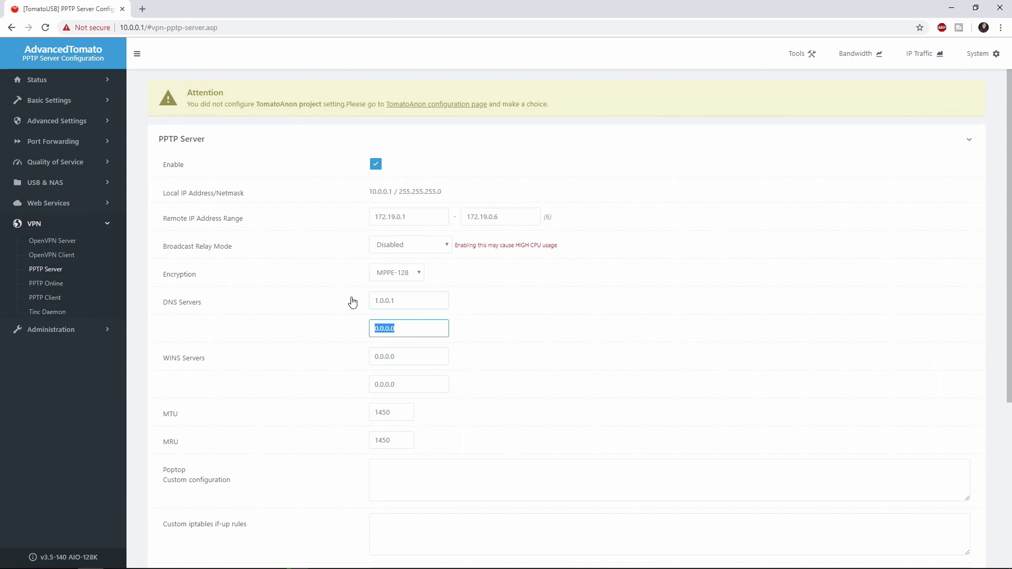
pyautogui.write('1.0.0')
pyautogui.press('BackSpace')
pyautogui.hotkey('shift', 'Tab')
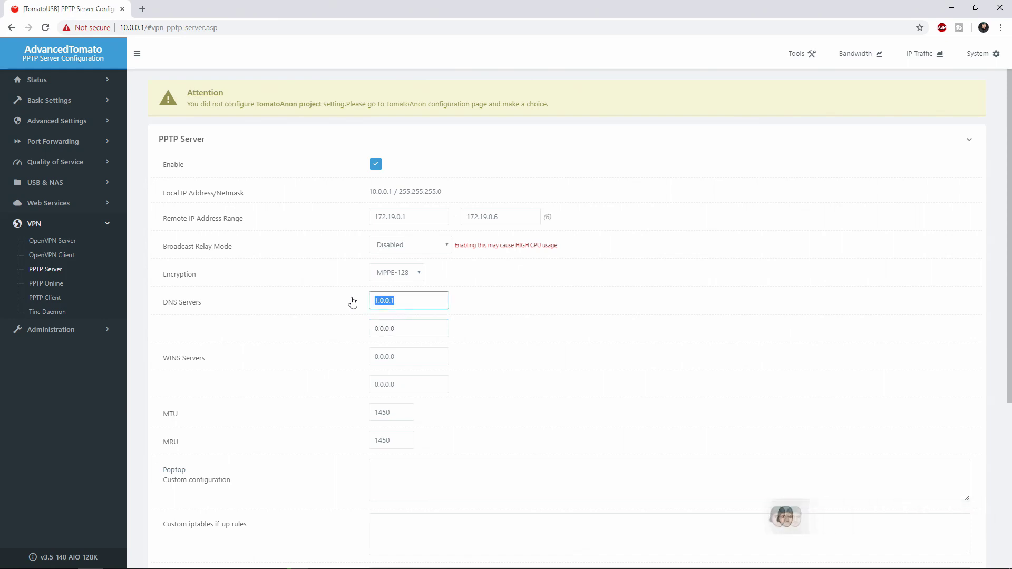
pyautogui.write('1.1.1.1')
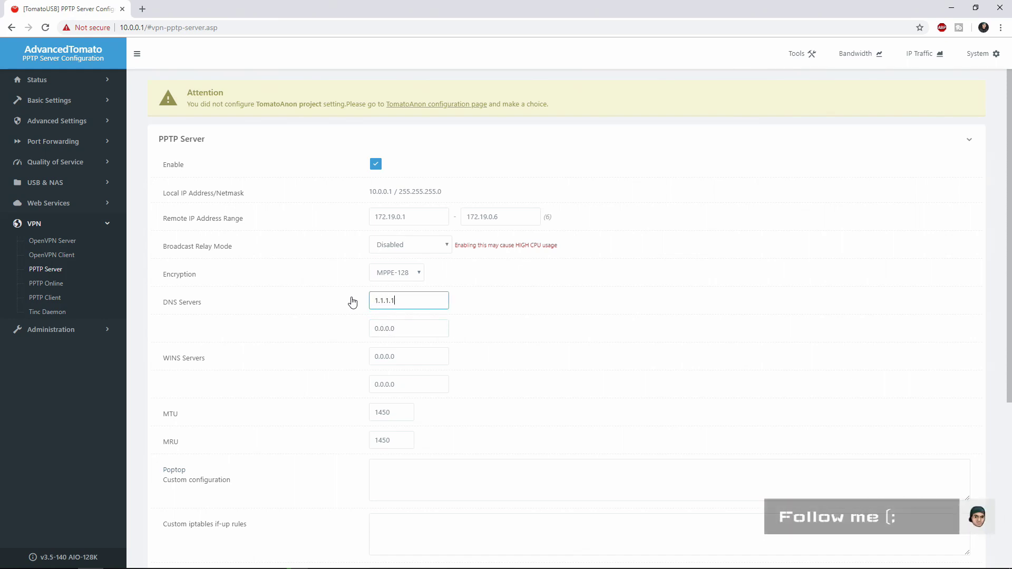
pyautogui.press('Tab')
pyautogui.write('10.0')
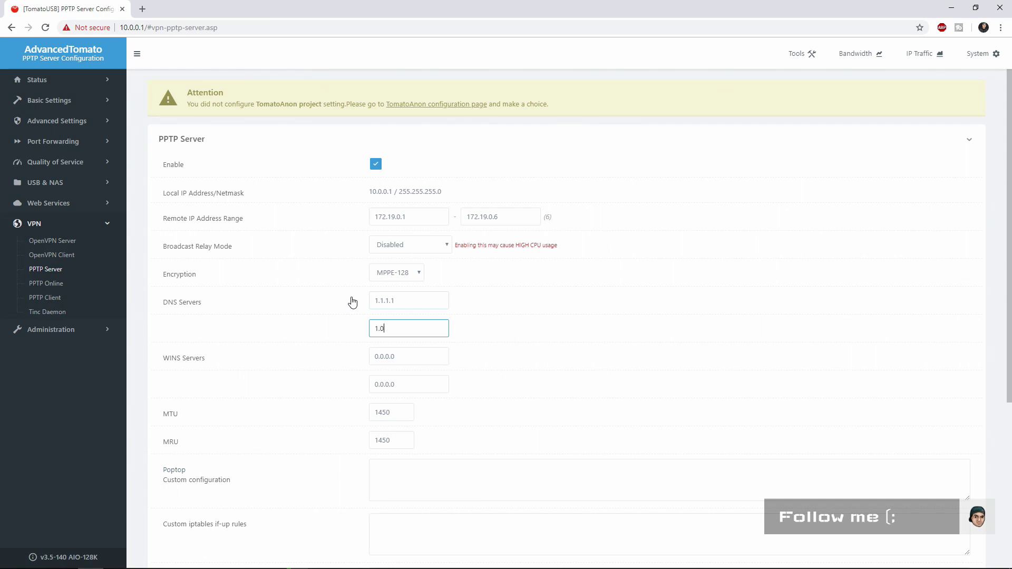
pyautogui.write('.0.1')
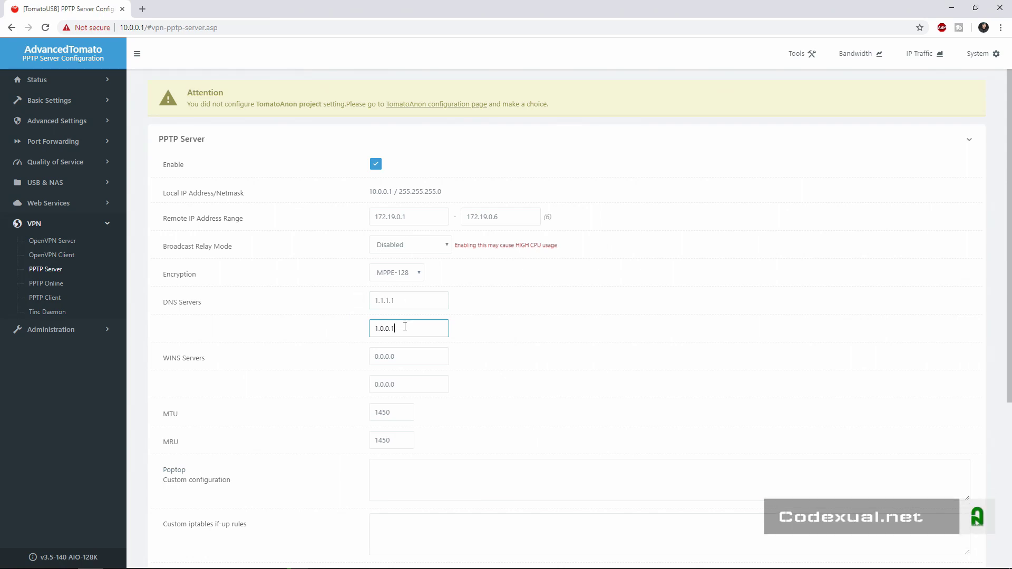
pyautogui.moveTo(405, 326); pyautogui.dragTo(356, 328)
# Change the PPTP server's MTU and MRU values to 1500
pyautogui.moveTo(392, 299); pyautogui.dragTo(352, 302)
pyautogui.scroll(-1, 322, 328)
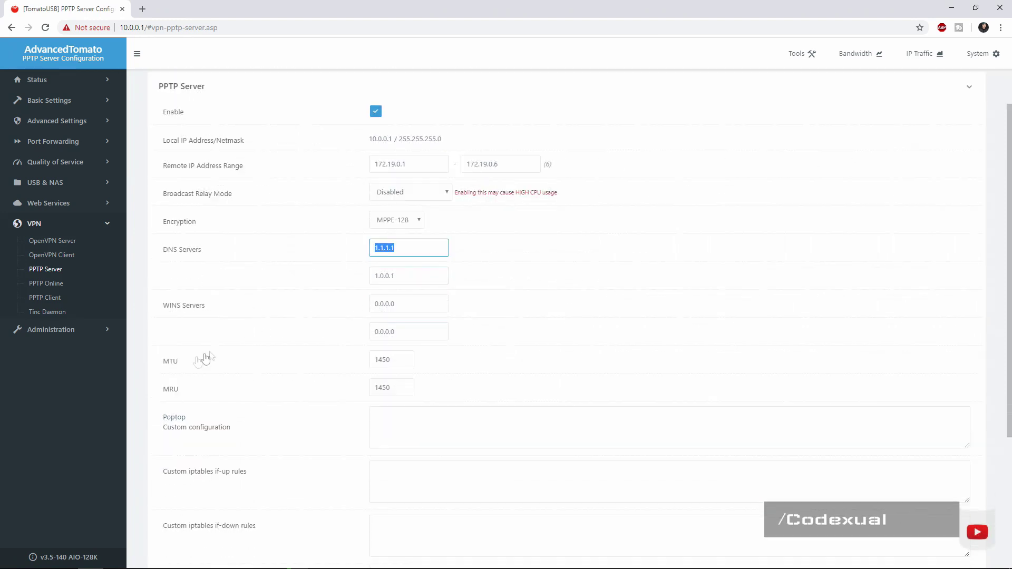
pyautogui.moveTo(408, 360); pyautogui.dragTo(361, 361)
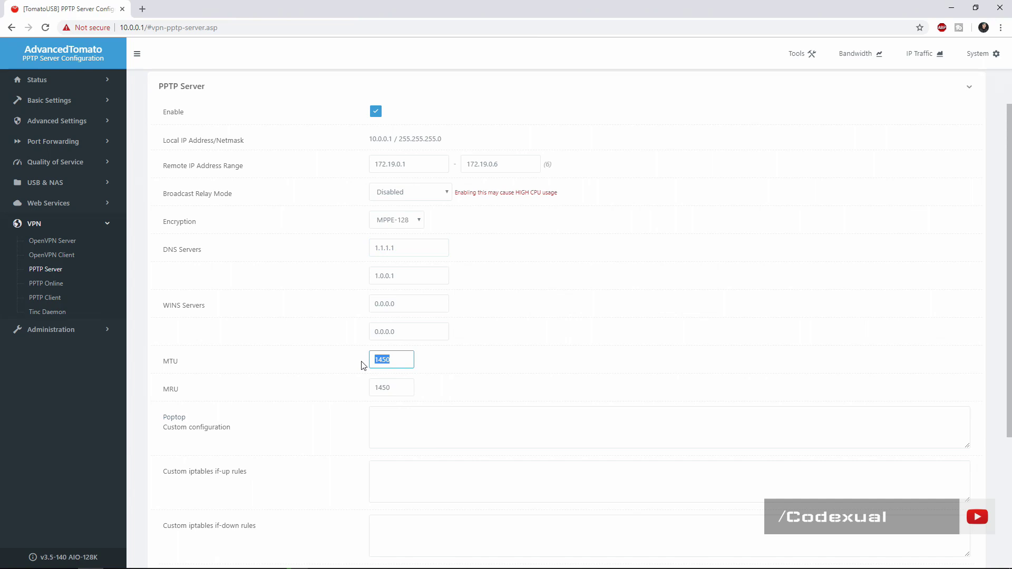
pyautogui.write('1500')
pyautogui.press('Tab')
pyautogui.write('150')
# Look over the Poptop custom configuration and custom iptables if-up/if-down rule areas
pyautogui.scroll(-2, 323, 330)
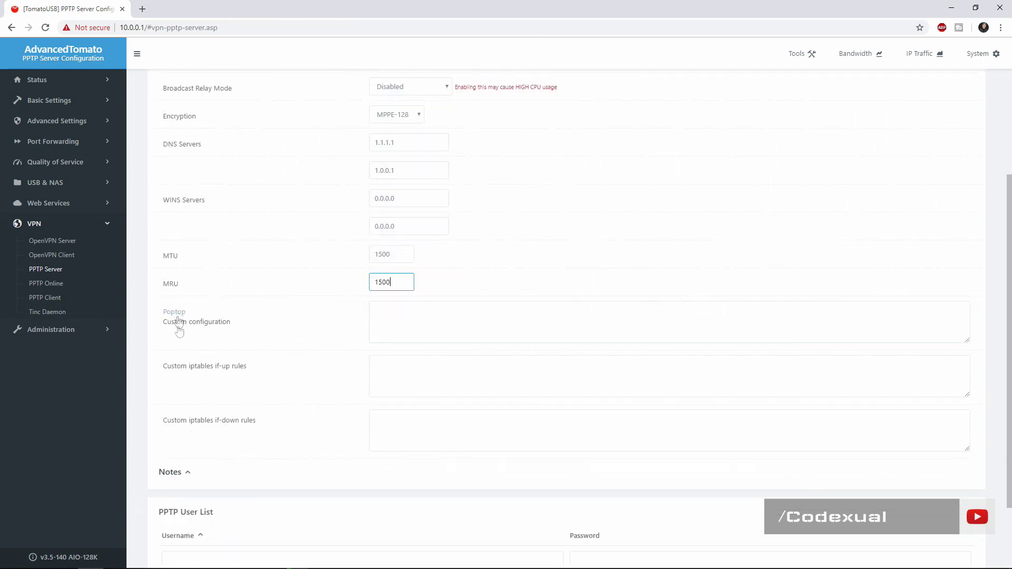
pyautogui.click(445, 315)
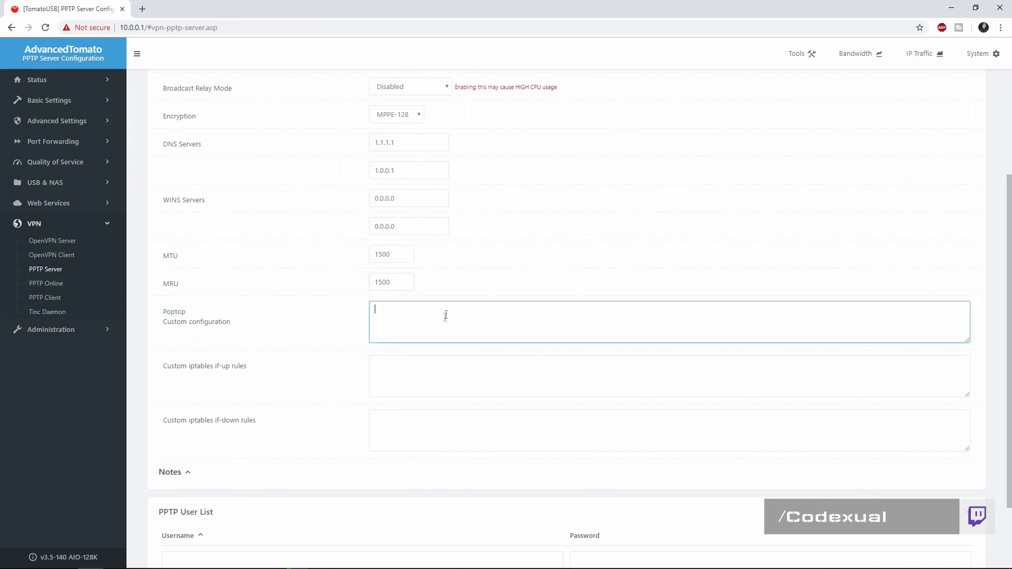
pyautogui.click(406, 375)
pyautogui.click(402, 425)
pyautogui.click(407, 333)
pyautogui.click(406, 380)
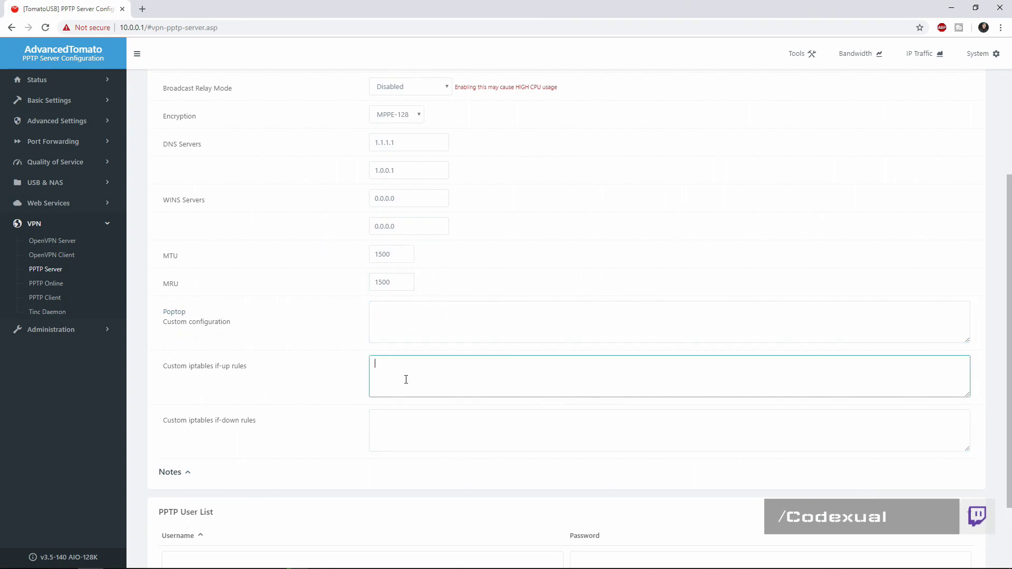
pyautogui.scroll(-2, 406, 380)
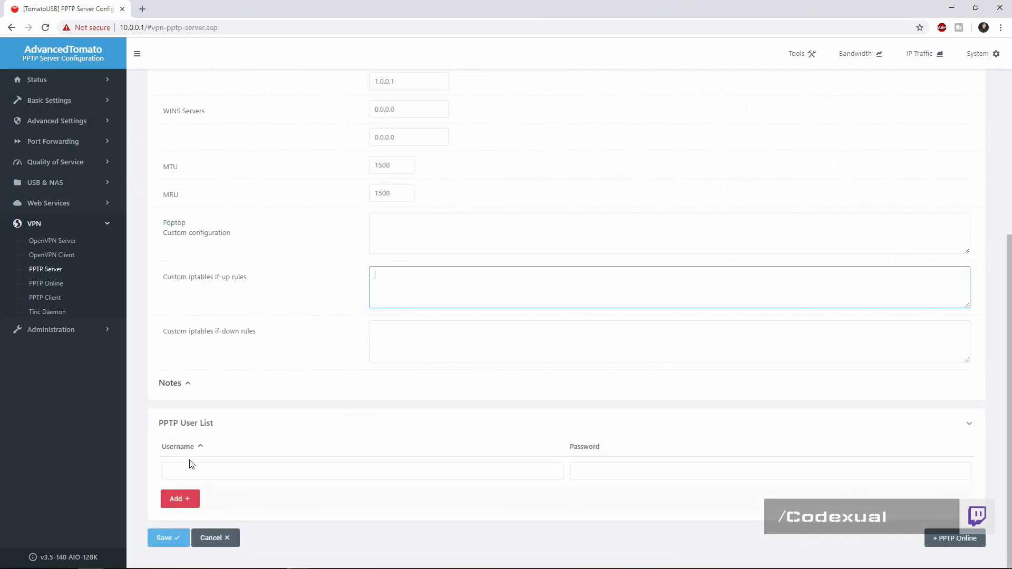
# Add a VPN user with its password to the PPTP User List and save the settings
pyautogui.click(185, 475)
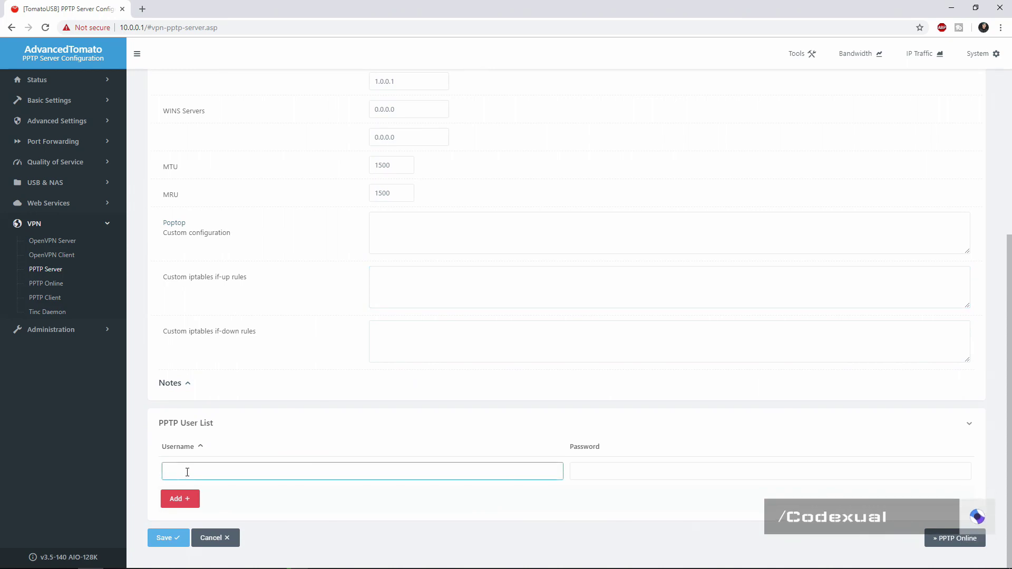
pyautogui.write('codexual')
pyautogui.press('Tab')
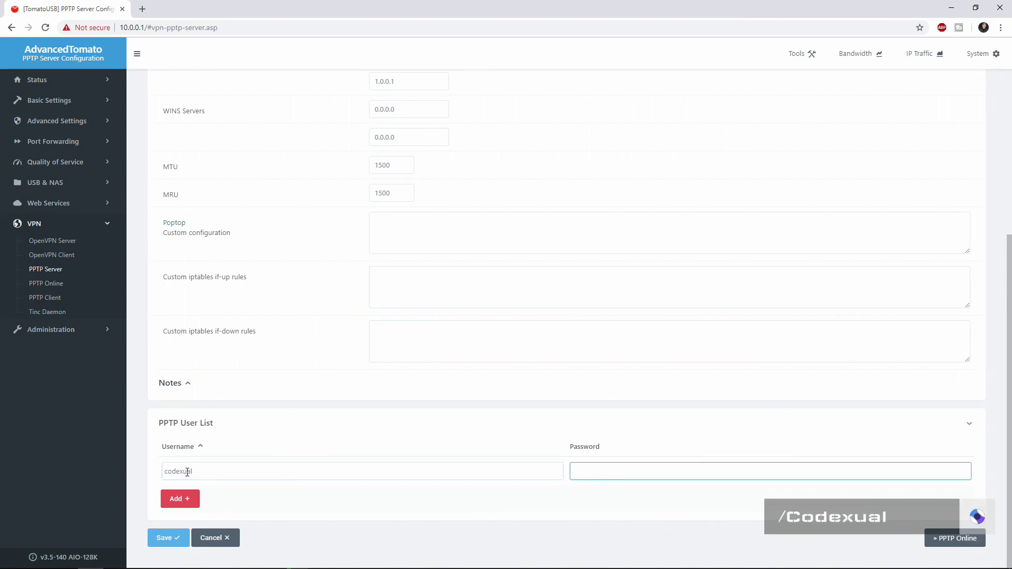
pyautogui.write('password')
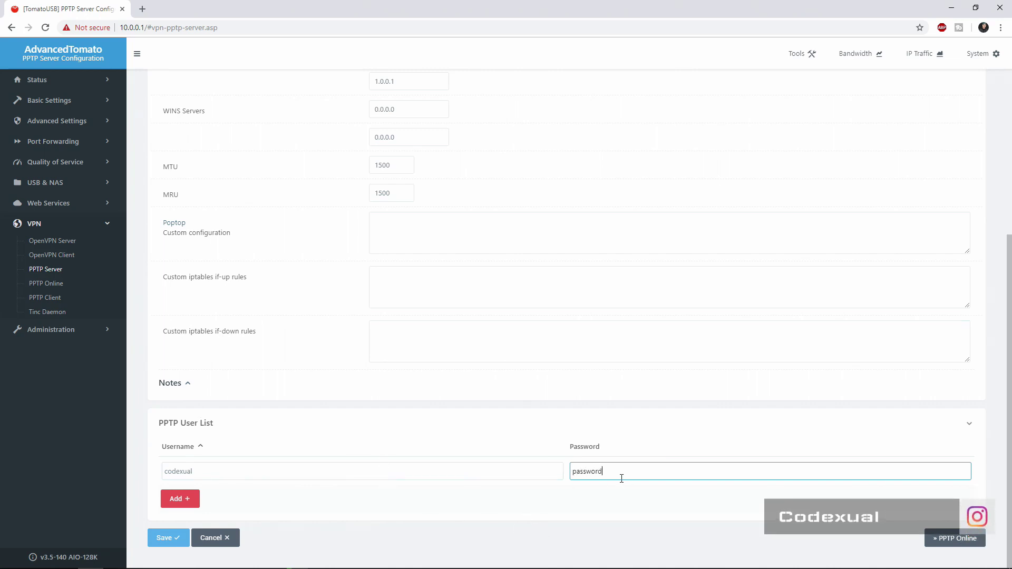
pyautogui.moveTo(621, 476); pyautogui.dragTo(580, 471)
pyautogui.click(182, 499)
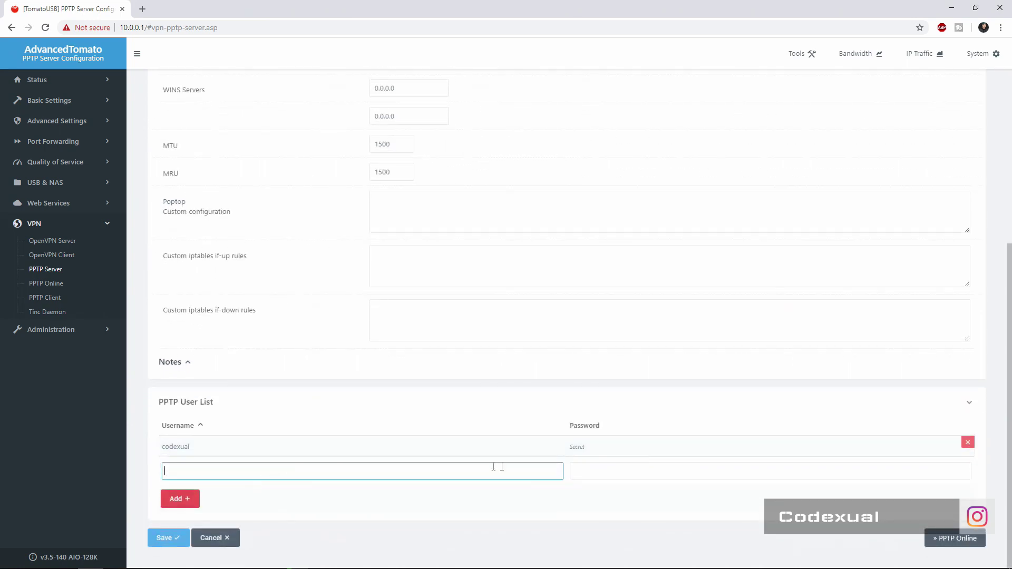
pyautogui.click(635, 472)
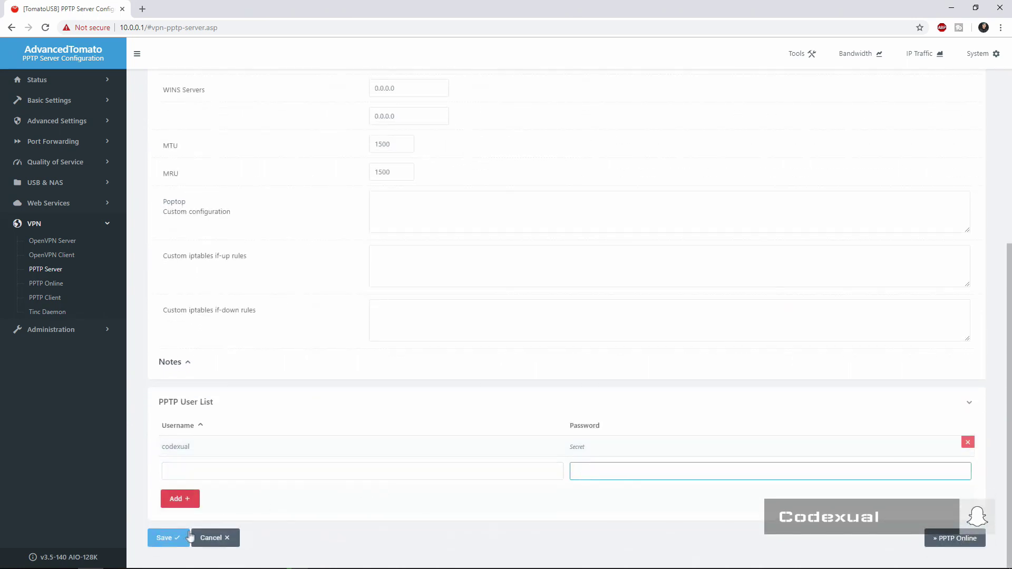
pyautogui.click(163, 537)
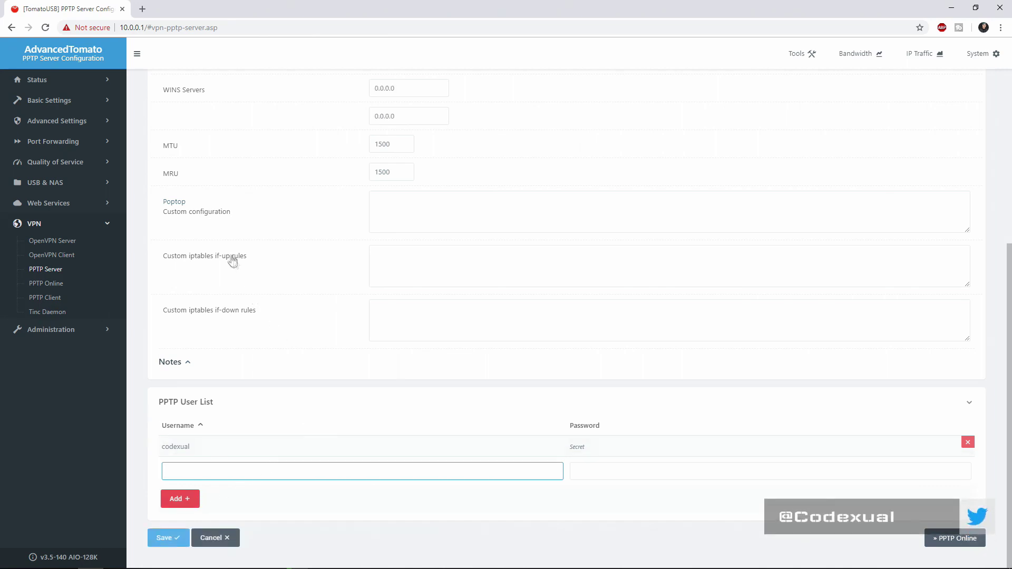
pyautogui.click(41, 285)
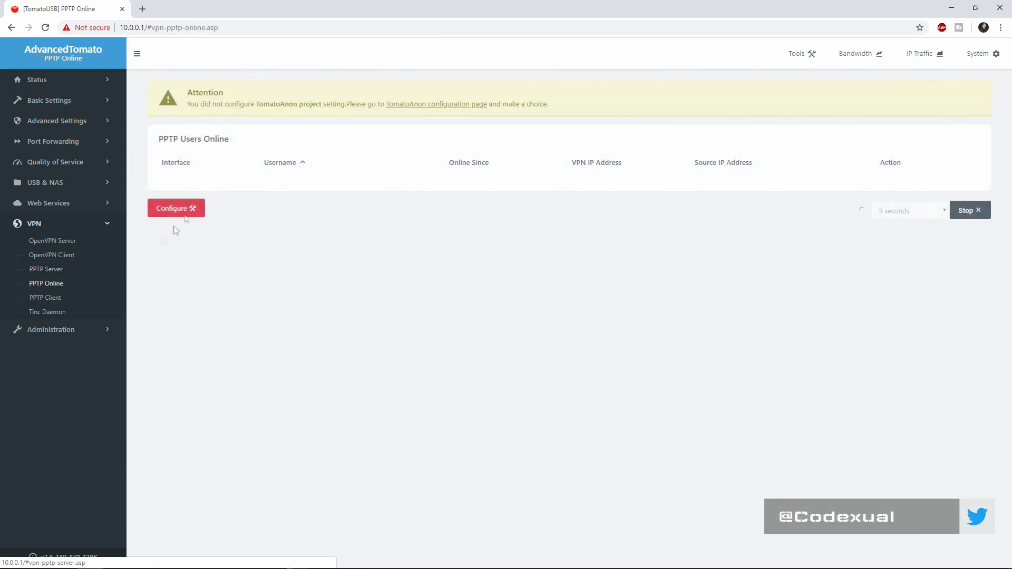
pyautogui.moveTo(163, 140); pyautogui.dragTo(256, 140)
pyautogui.click(255, 140)
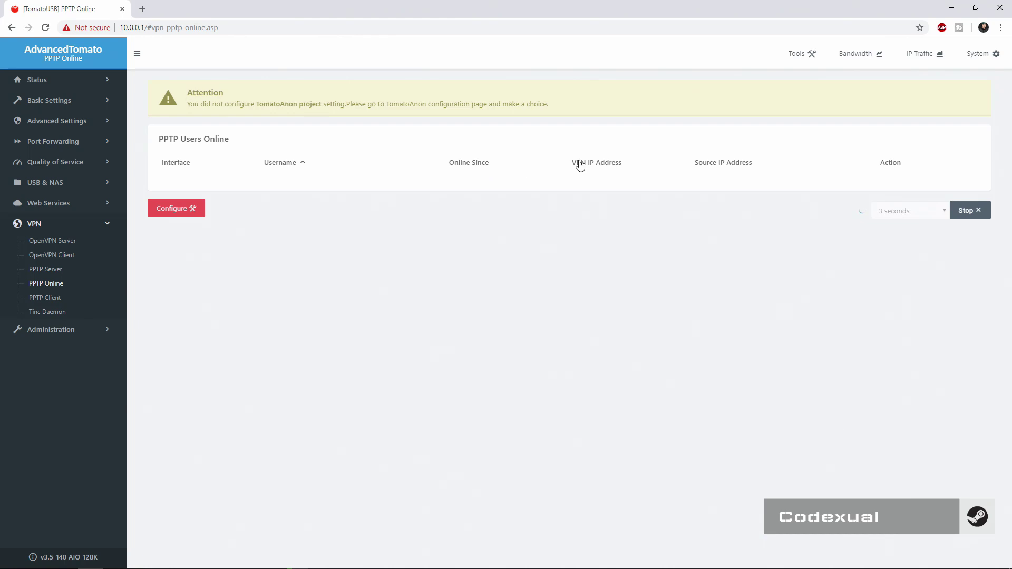
pyautogui.click(56, 273)
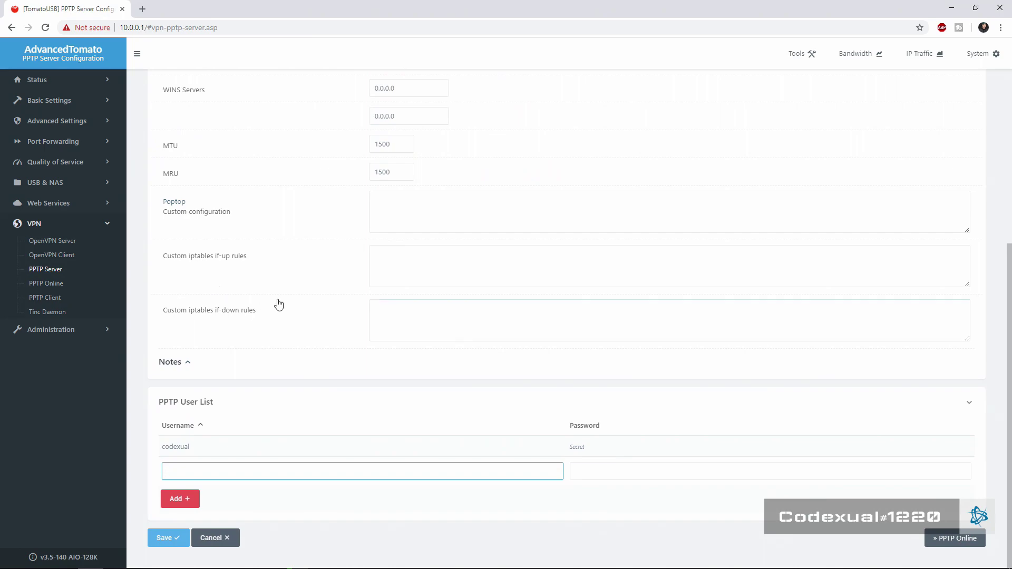
pyautogui.press('super')
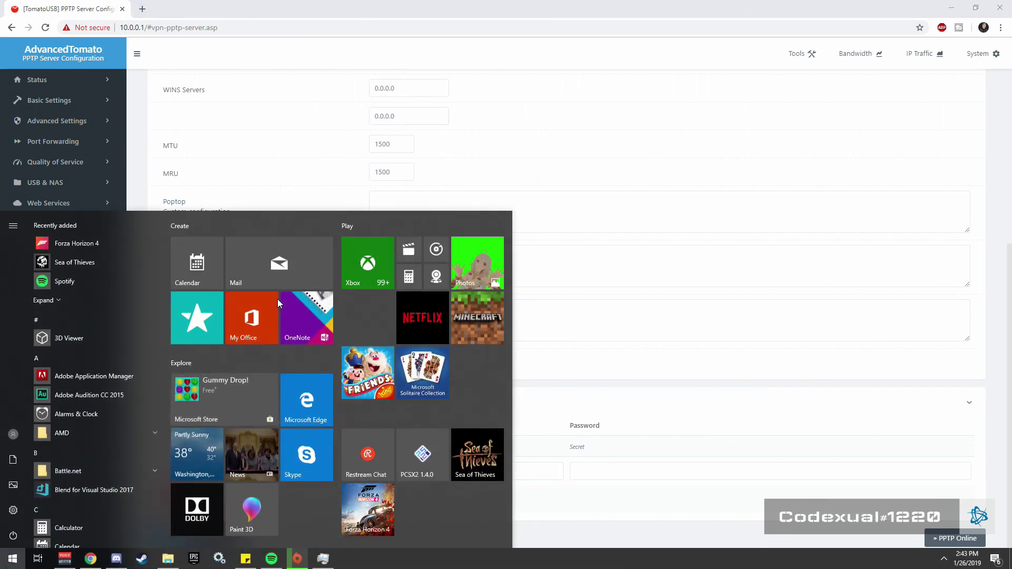
# Open the Network & Internet VPN page through a 'vpn' Start search
pyautogui.press('super')
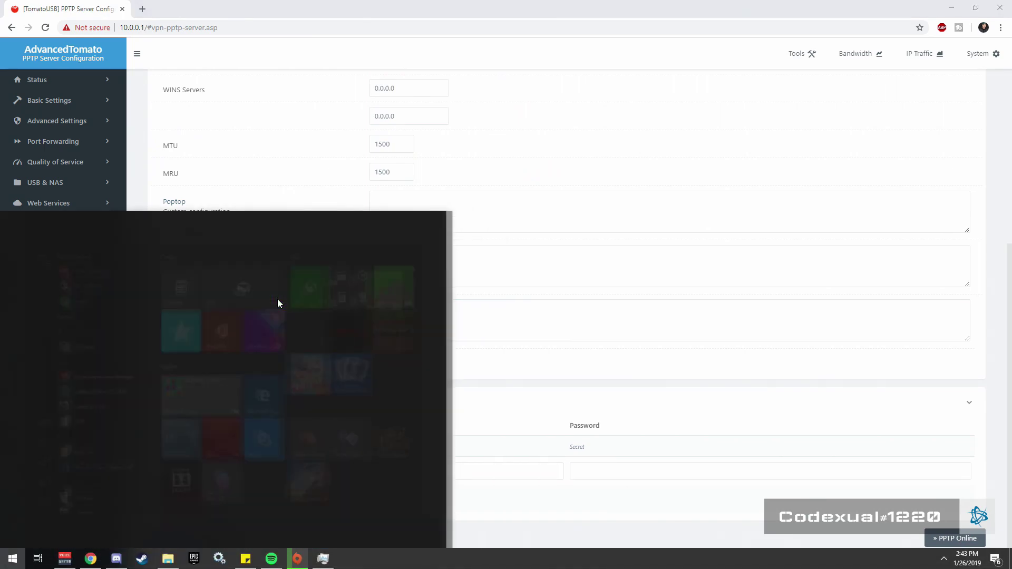
pyautogui.write('vpn')
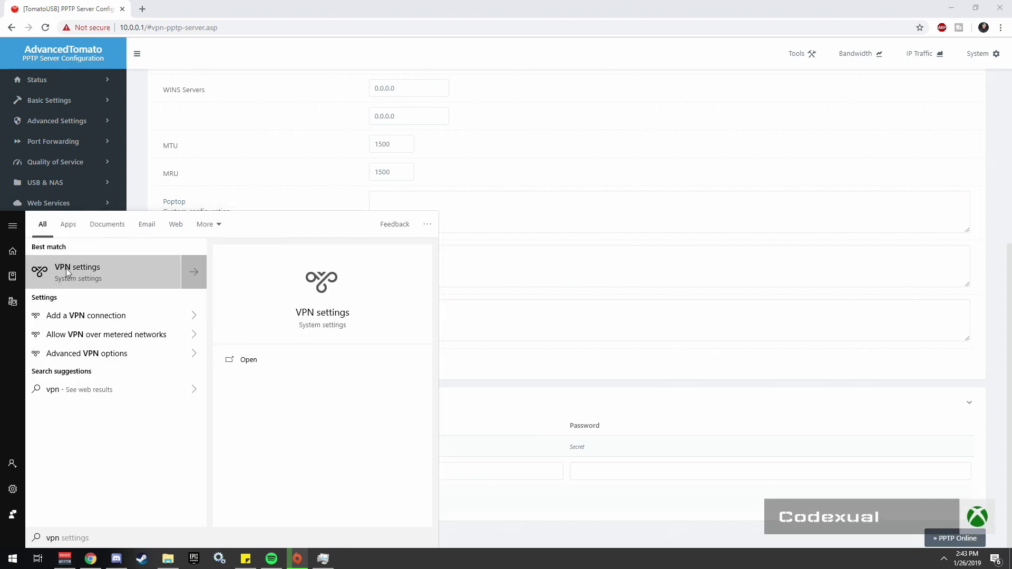
pyautogui.click(65, 267)
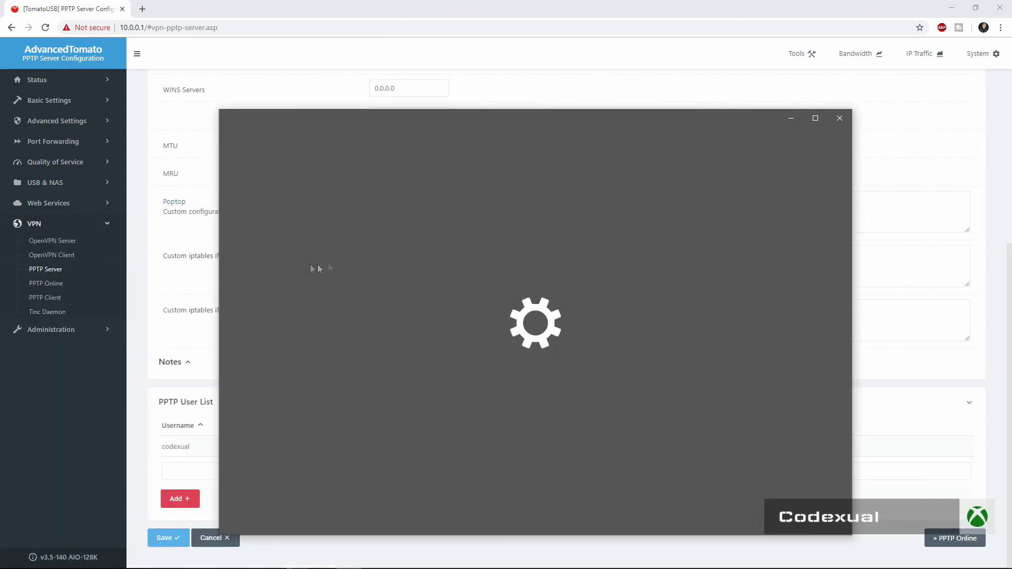
pyautogui.moveTo(432, 114); pyautogui.dragTo(356, 115)
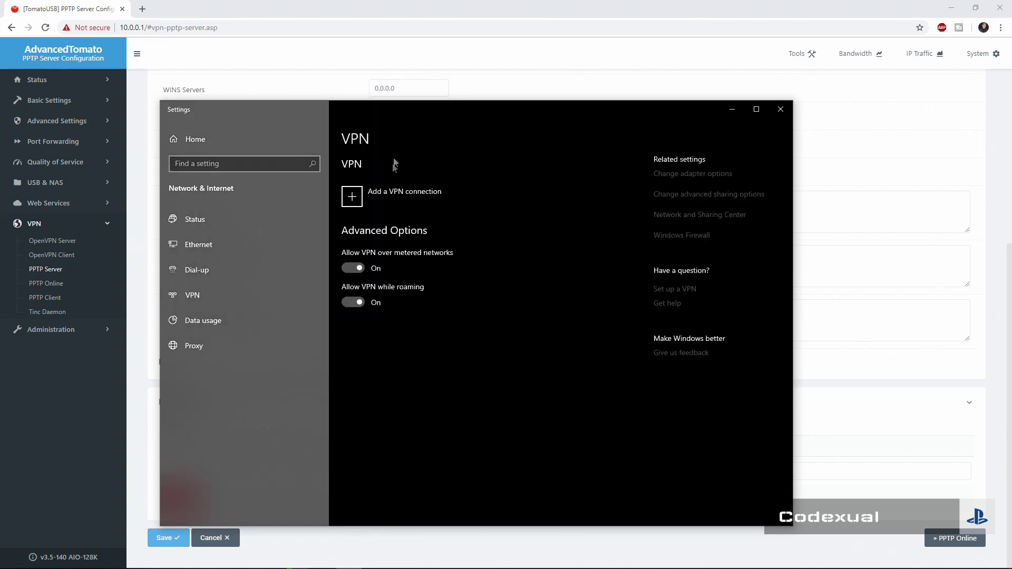
# Begin a Windows (built-in) VPN connection named Home with server address 10.0.0.1
pyautogui.click(366, 204)
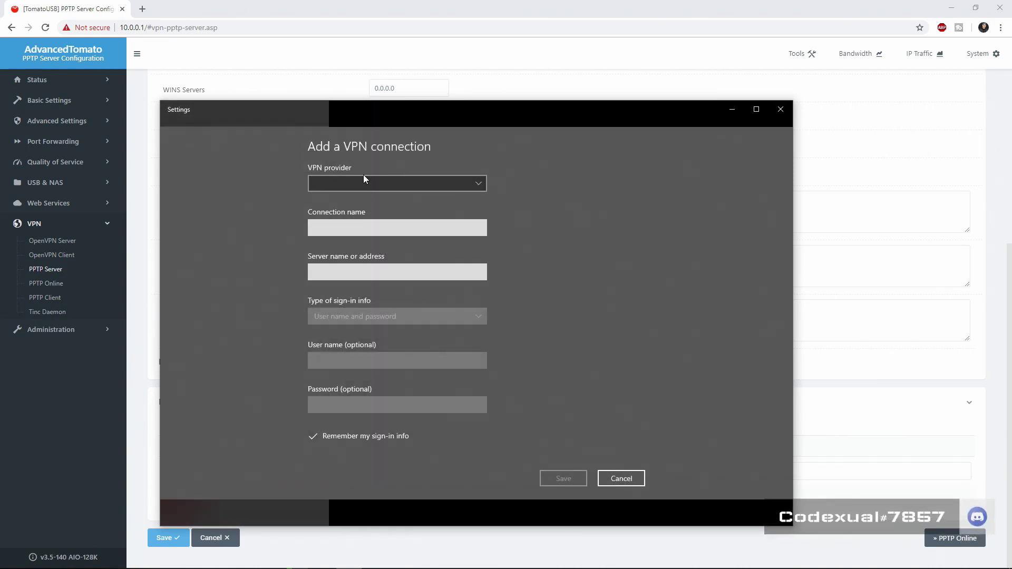
pyautogui.click(363, 175)
pyautogui.click(357, 180)
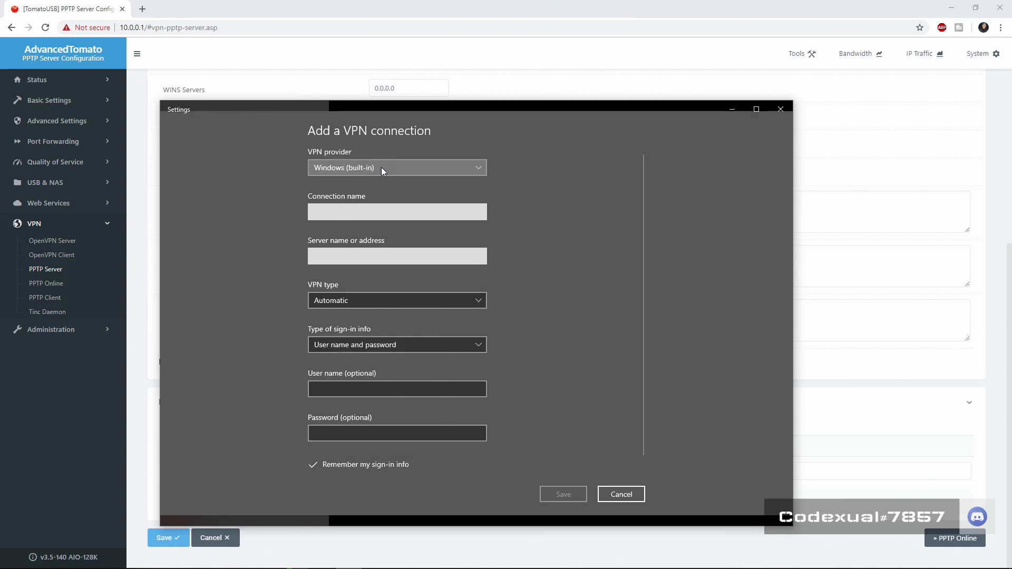
pyautogui.click(348, 212)
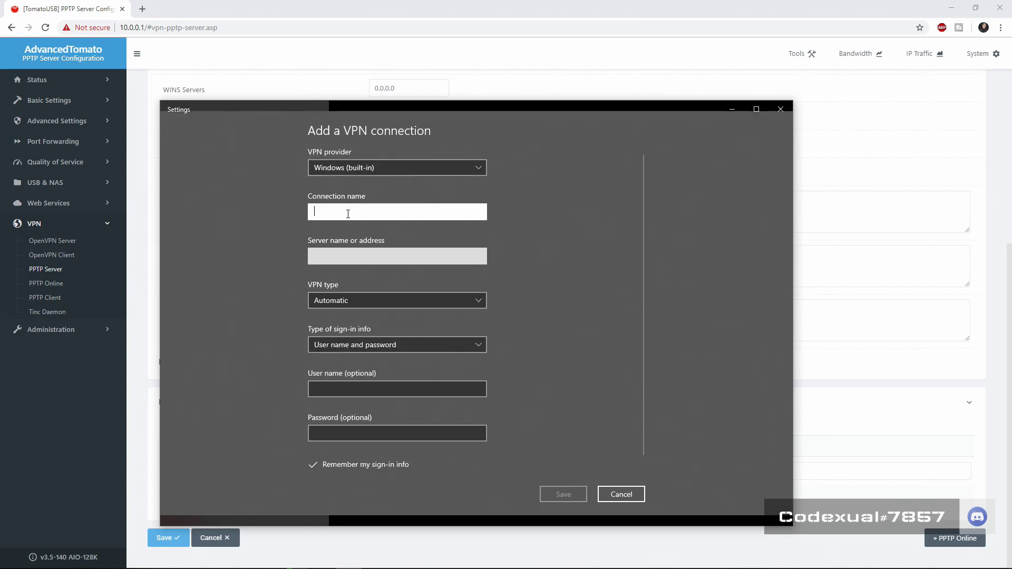
pyautogui.write('Home')
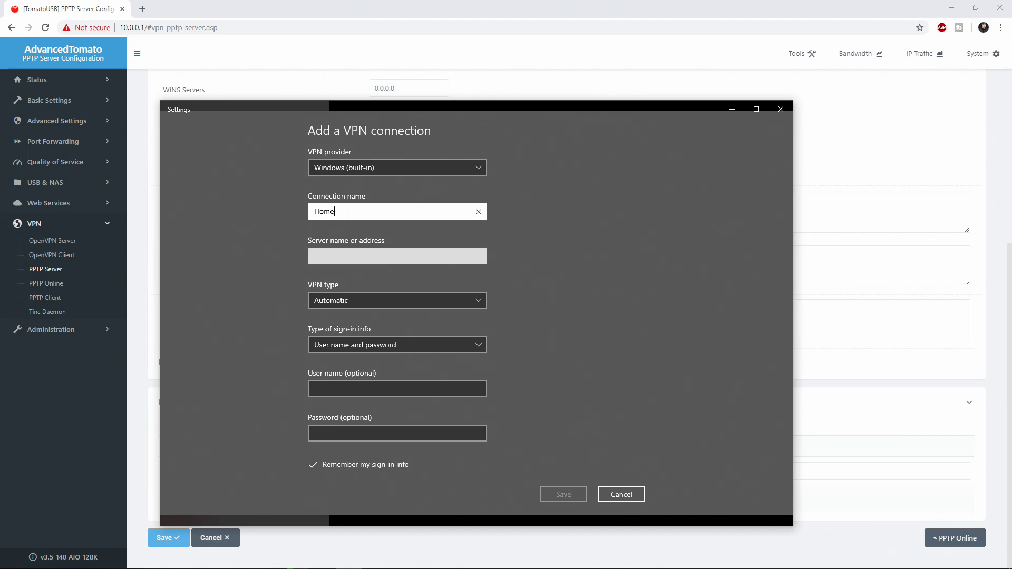
pyautogui.press('Tab')
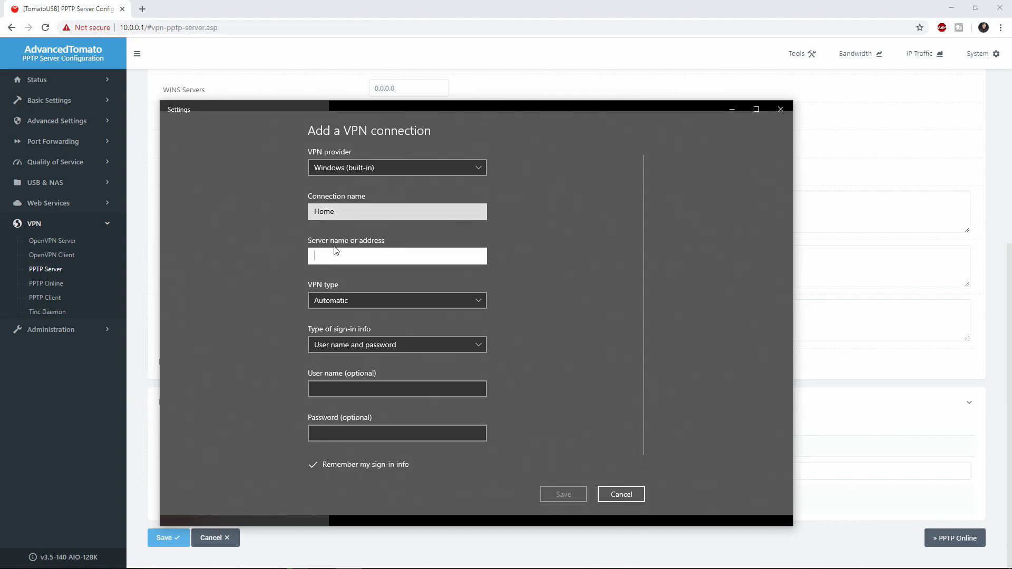
pyautogui.write('10.0.0.1')
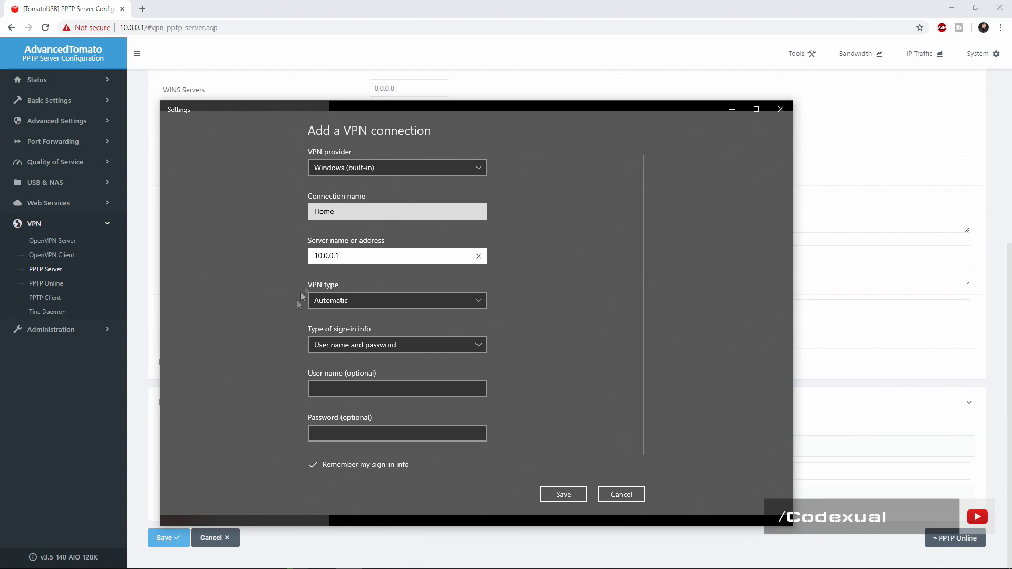
# Choose PPTP with user name and password sign-in, enter the router user's credentials, and save
pyautogui.click(328, 300)
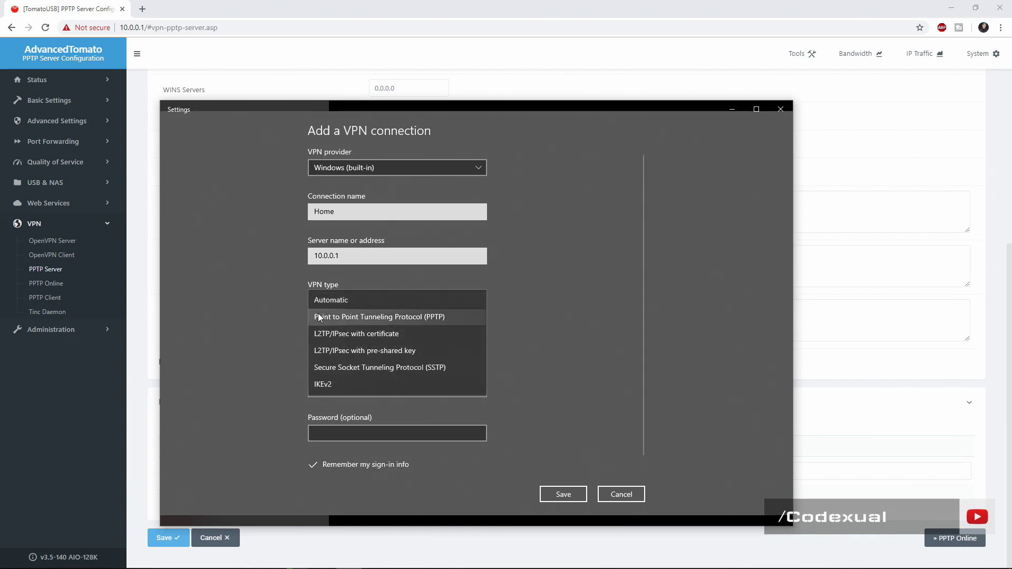
pyautogui.click(317, 318)
pyautogui.click(341, 346)
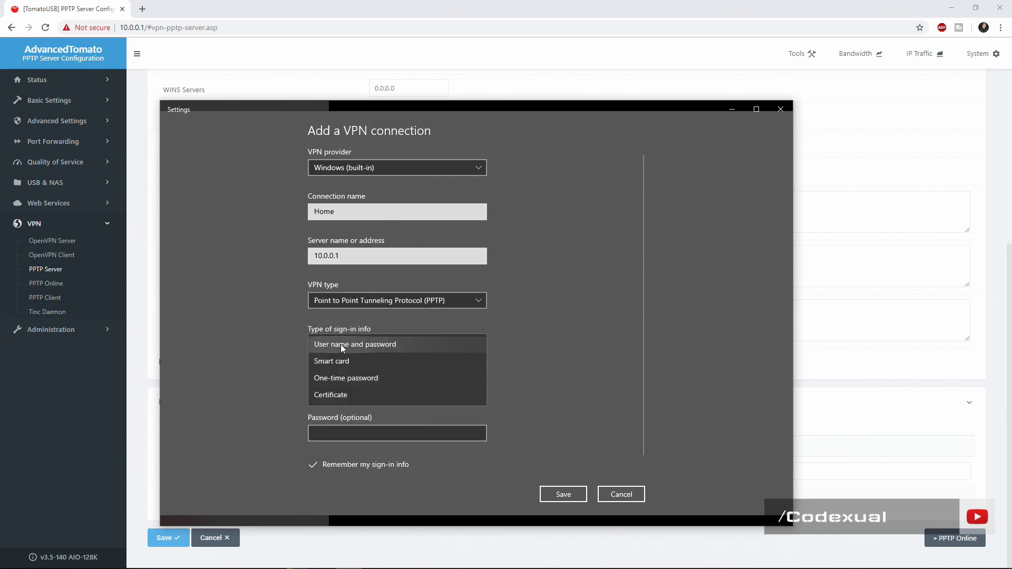
pyautogui.click(340, 345)
pyautogui.click(358, 388)
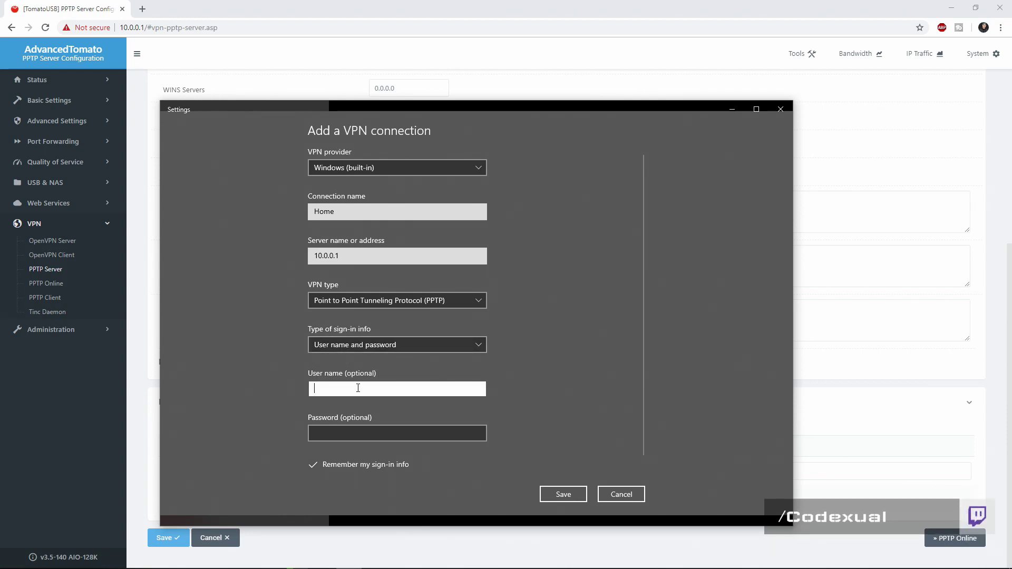
pyautogui.write('codexual')
pyautogui.press('Tab')
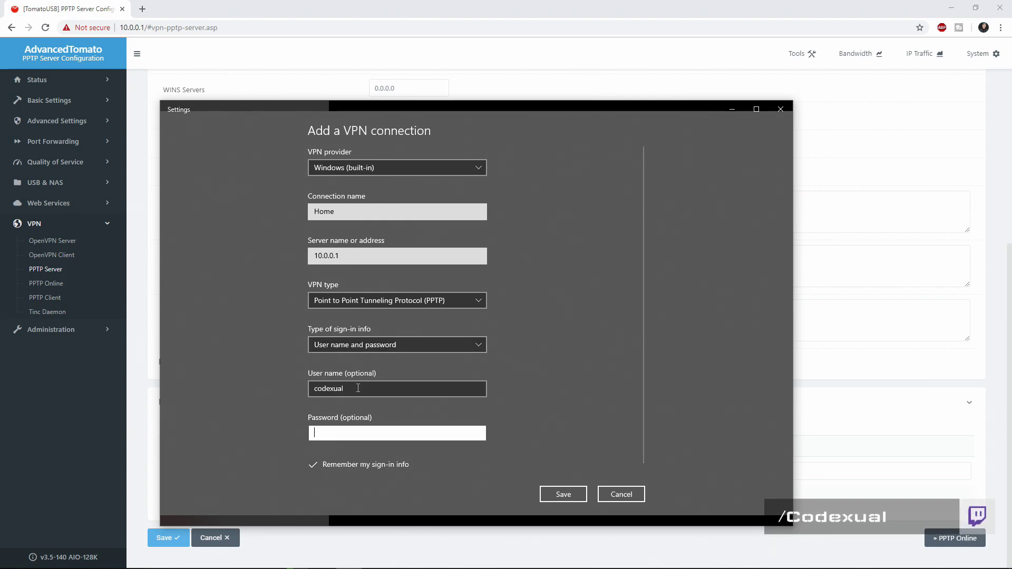
pyautogui.write('••••••••')
pyautogui.scroll(-1, 524, 370)
pyautogui.click(563, 496)
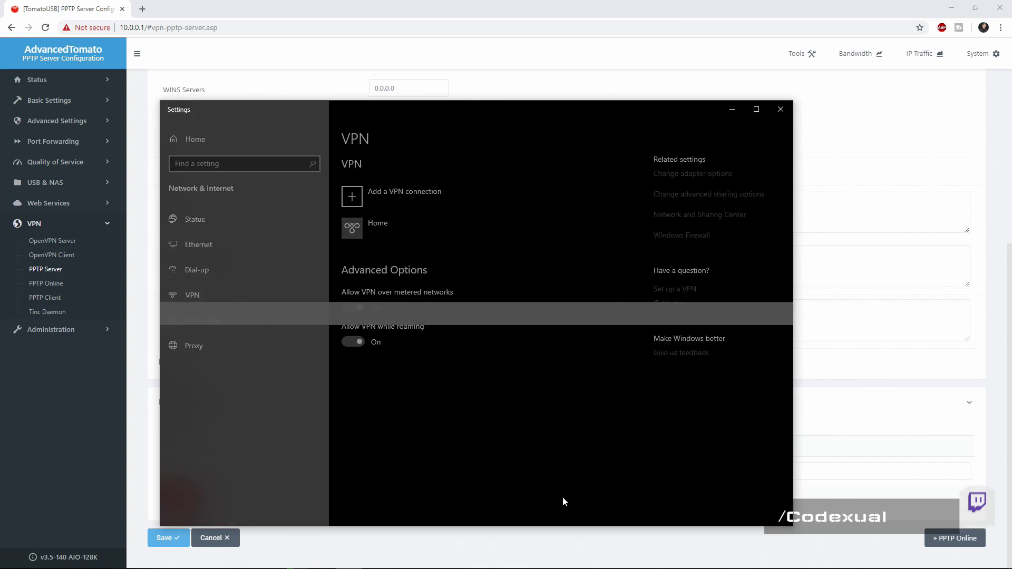
# Try connecting the Home VPN and dismiss the 'Can't connect to Home' error
pyautogui.click(400, 239)
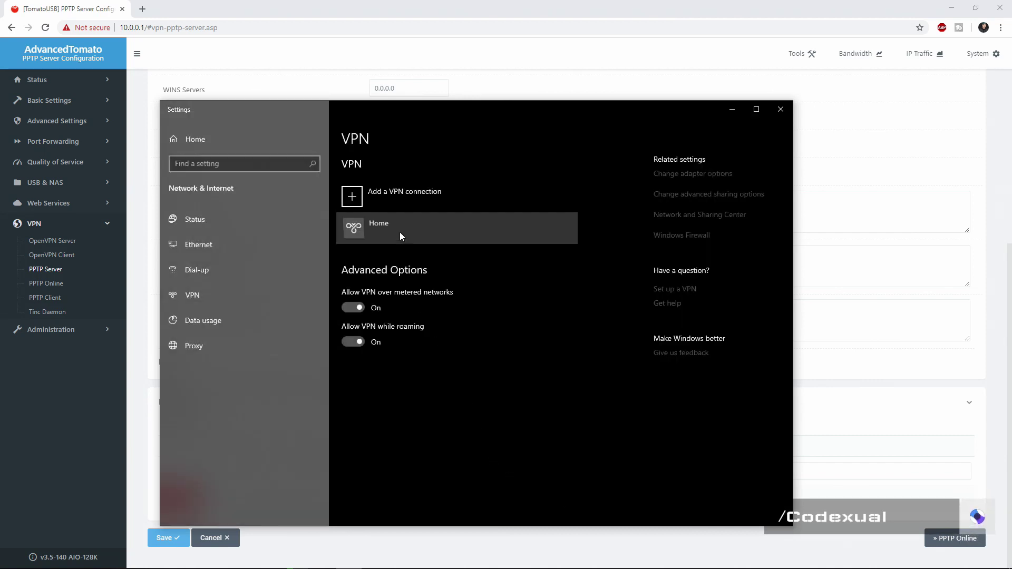
pyautogui.click(420, 265)
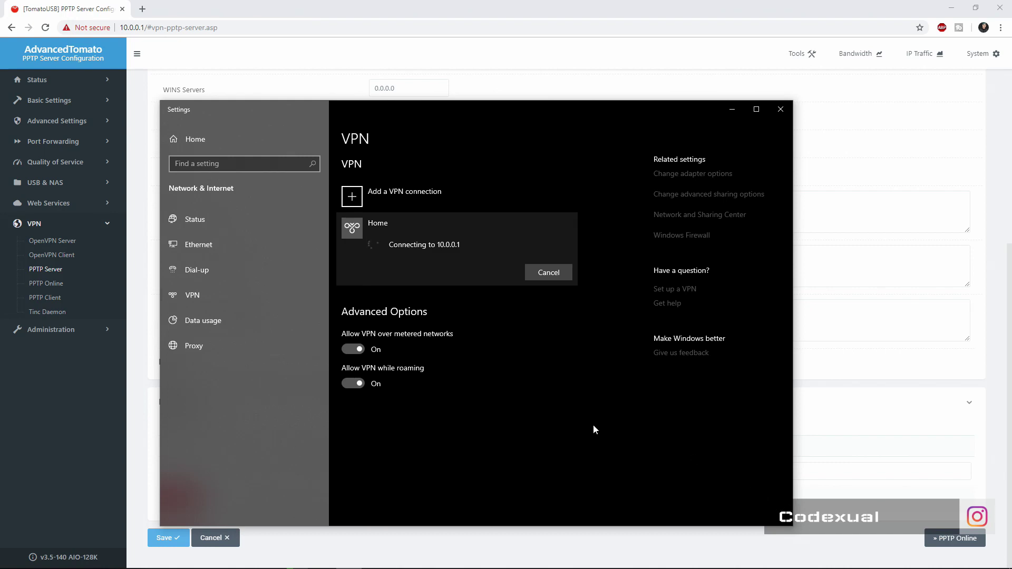
pyautogui.moveTo(943, 563)
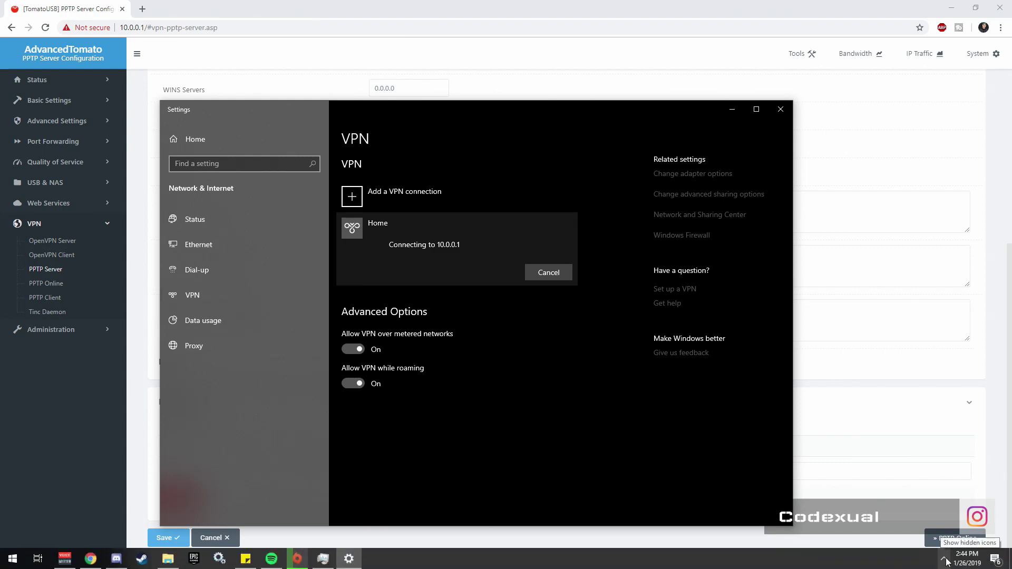
pyautogui.click(946, 561)
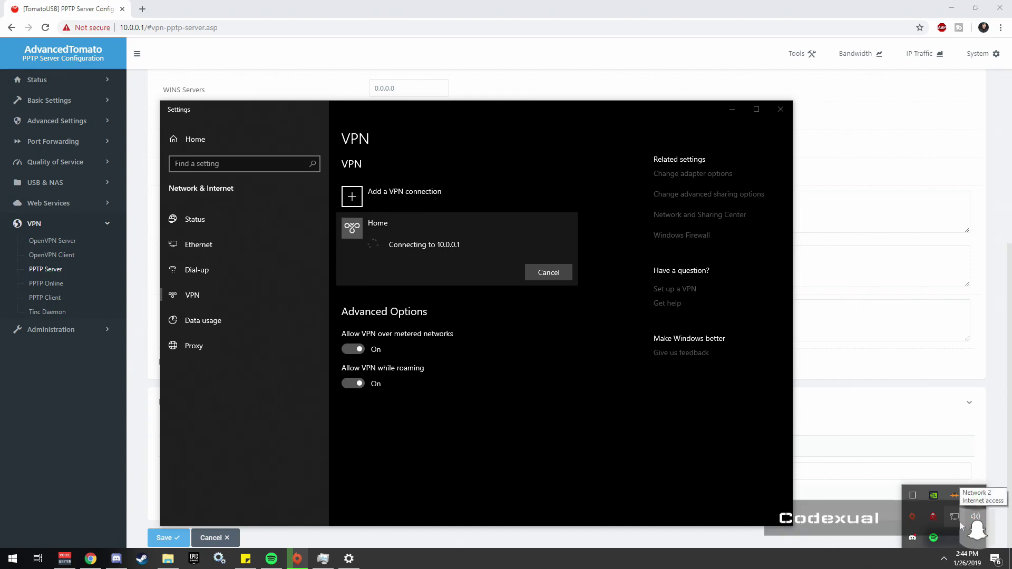
pyautogui.click(548, 408)
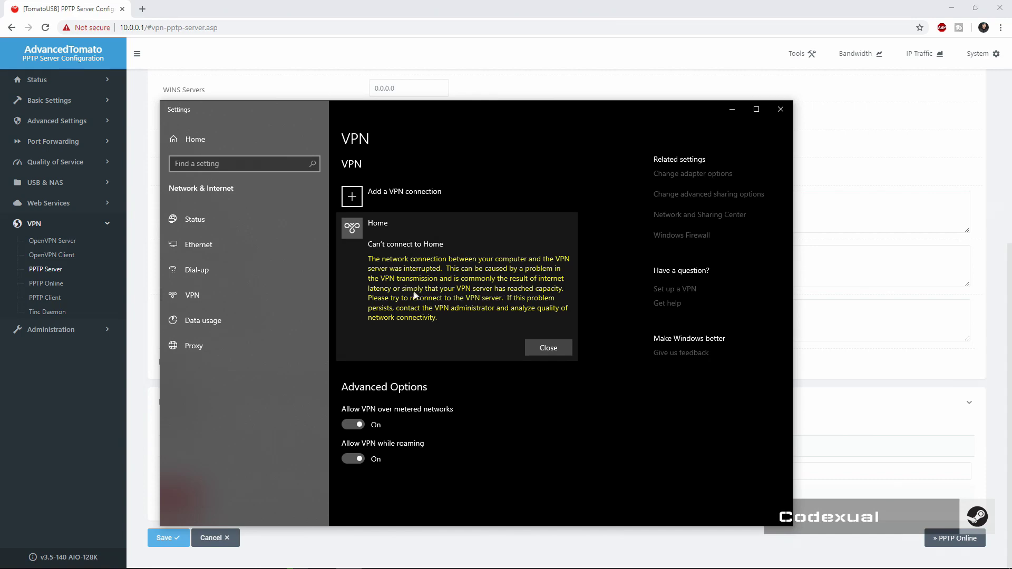
pyautogui.click(549, 347)
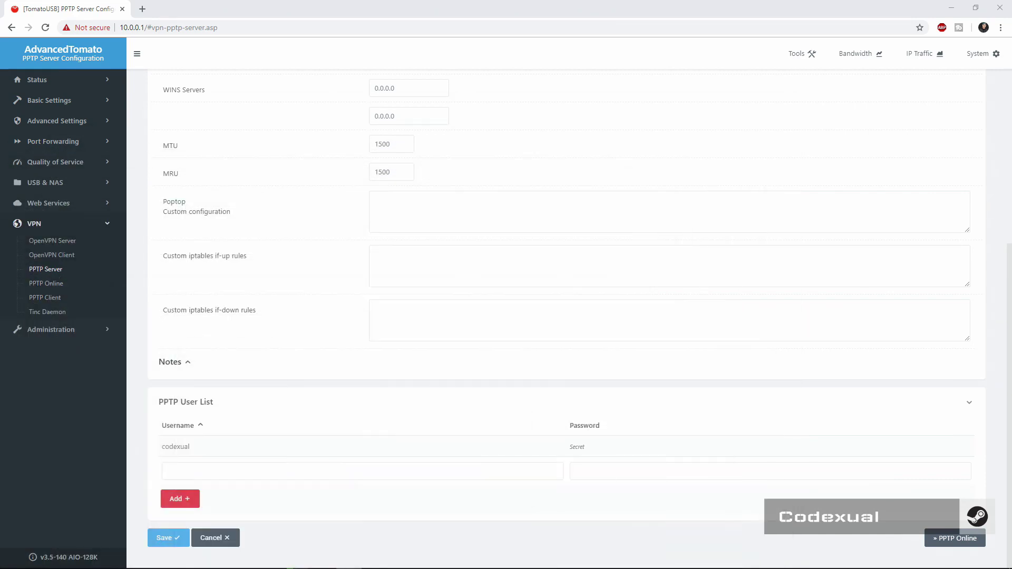
# Return to the router and review the empty PPTP Client Configuration fields
pyautogui.click(83, 396)
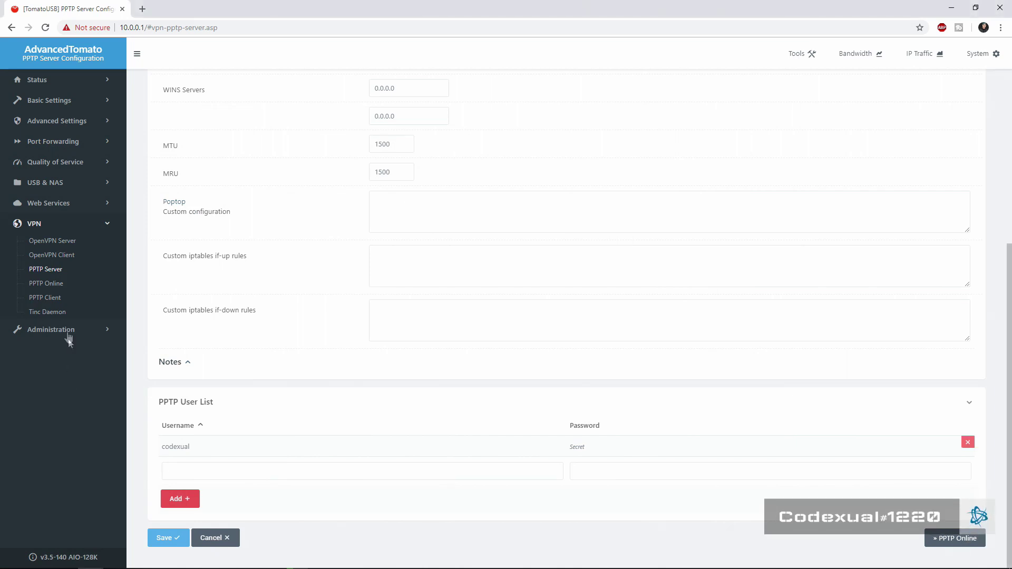
pyautogui.click(59, 270)
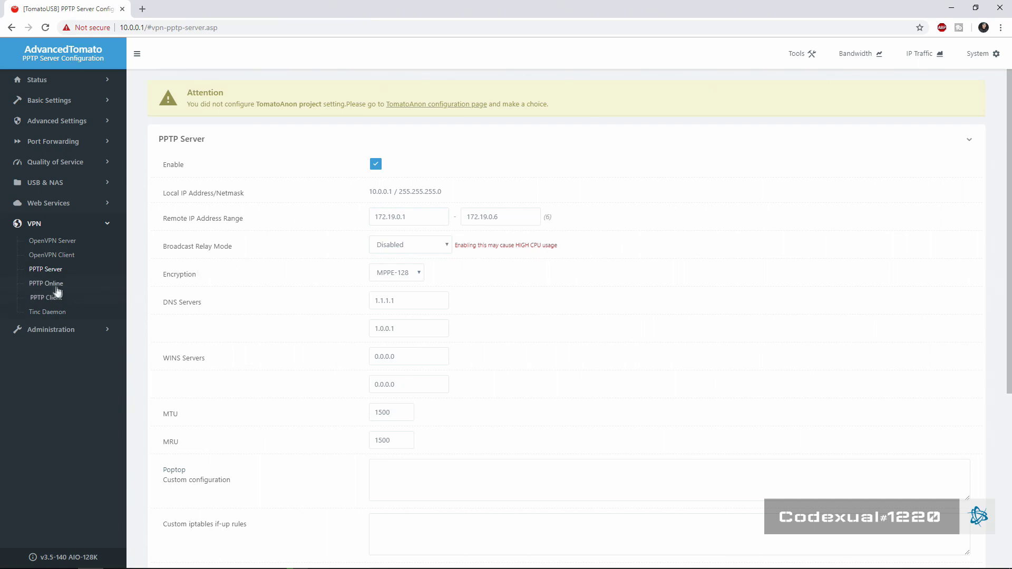
pyautogui.click(50, 268)
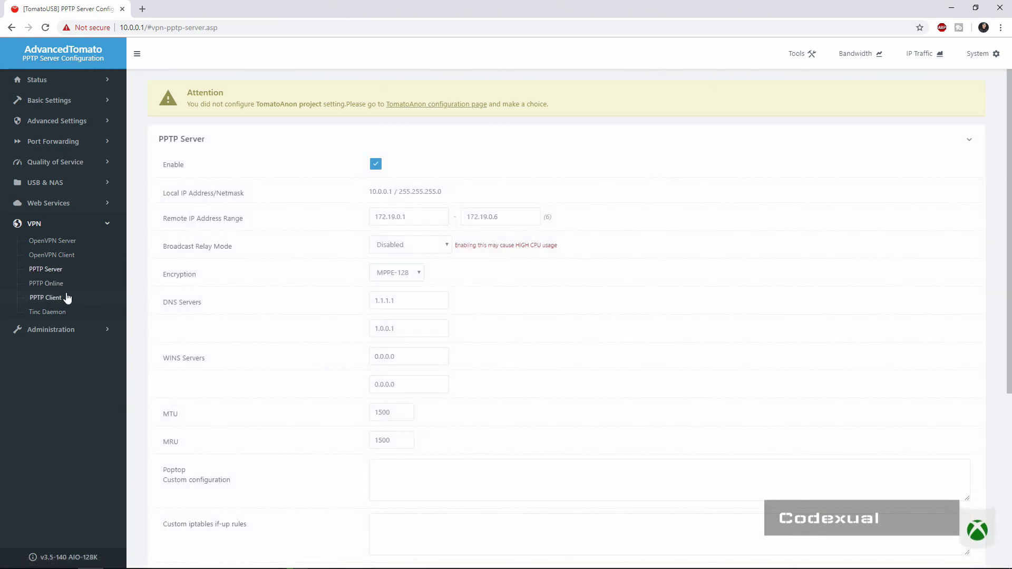
pyautogui.click(47, 297)
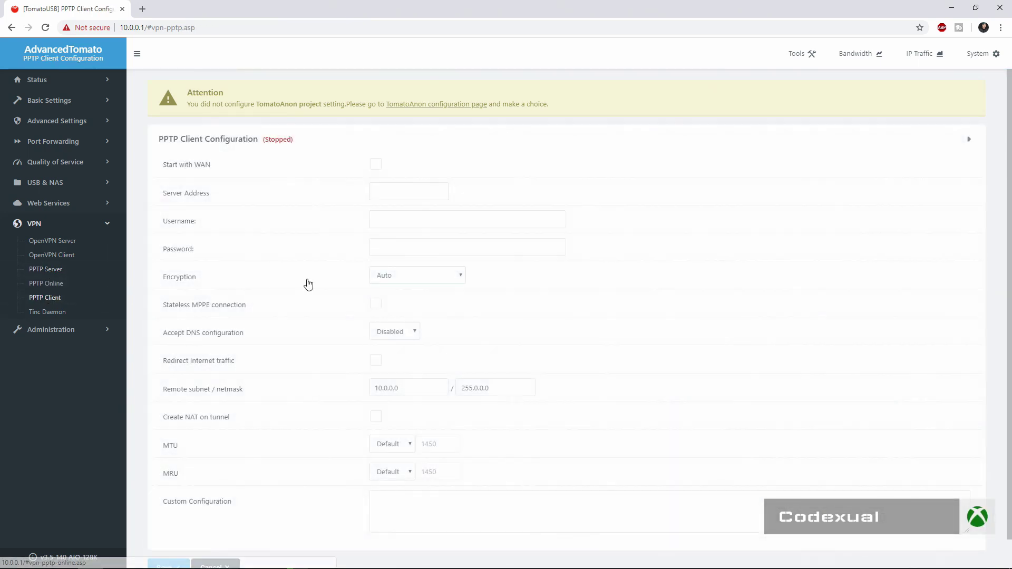
pyautogui.scroll(-1, 308, 284)
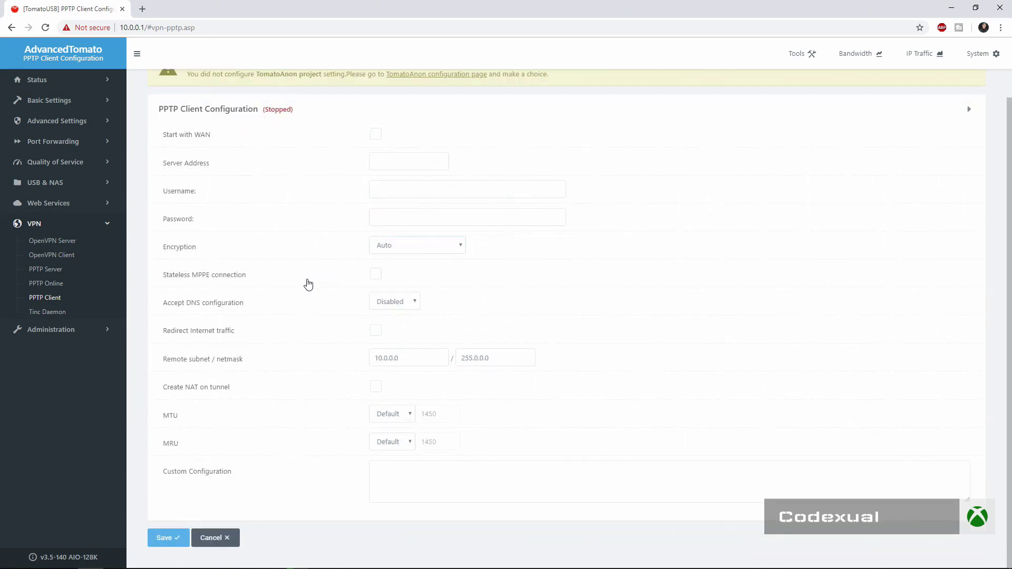
pyautogui.scroll(1, 308, 284)
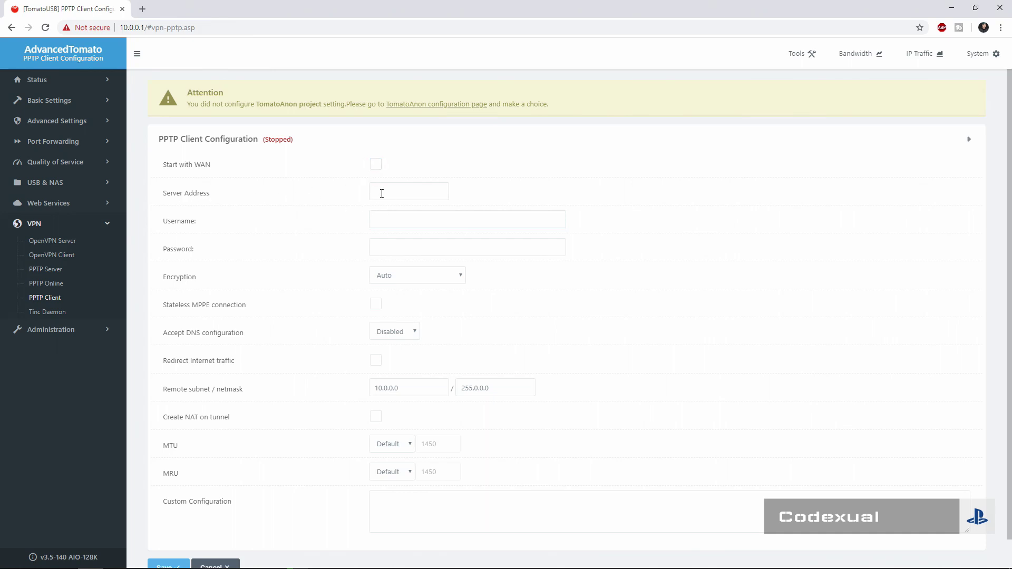
pyautogui.click(379, 192)
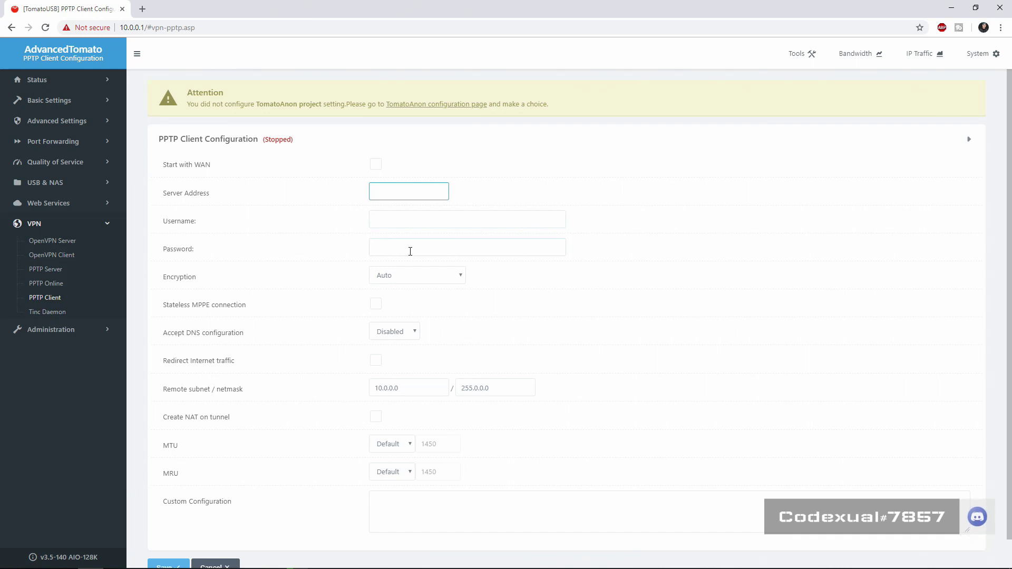
pyautogui.scroll(-1, 339, 274)
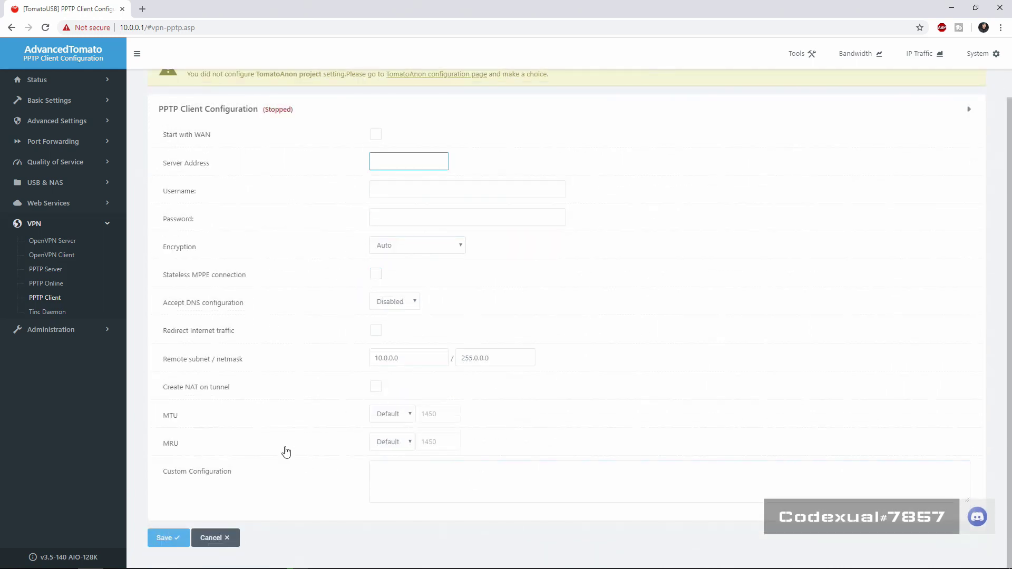
# Check the PPTP Server page to confirm the user appears in the PPTP User List
pyautogui.click(69, 285)
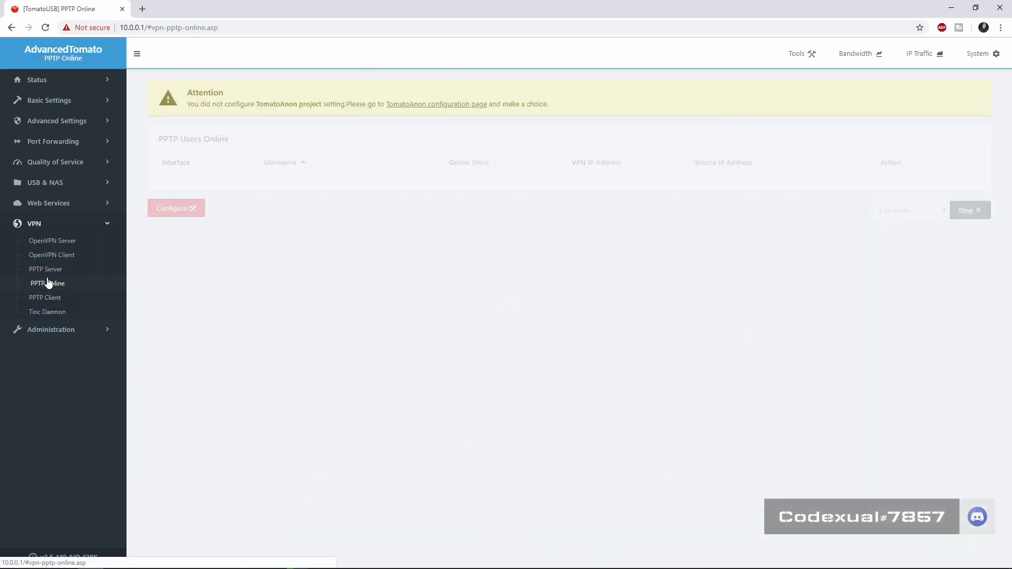
pyautogui.click(48, 270)
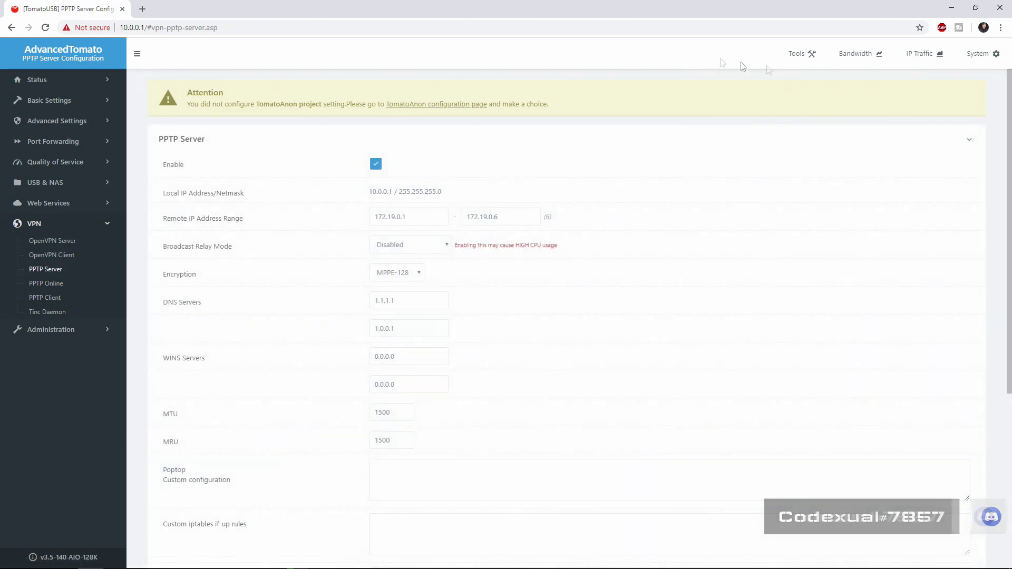
pyautogui.scroll(-3, 703, 239)
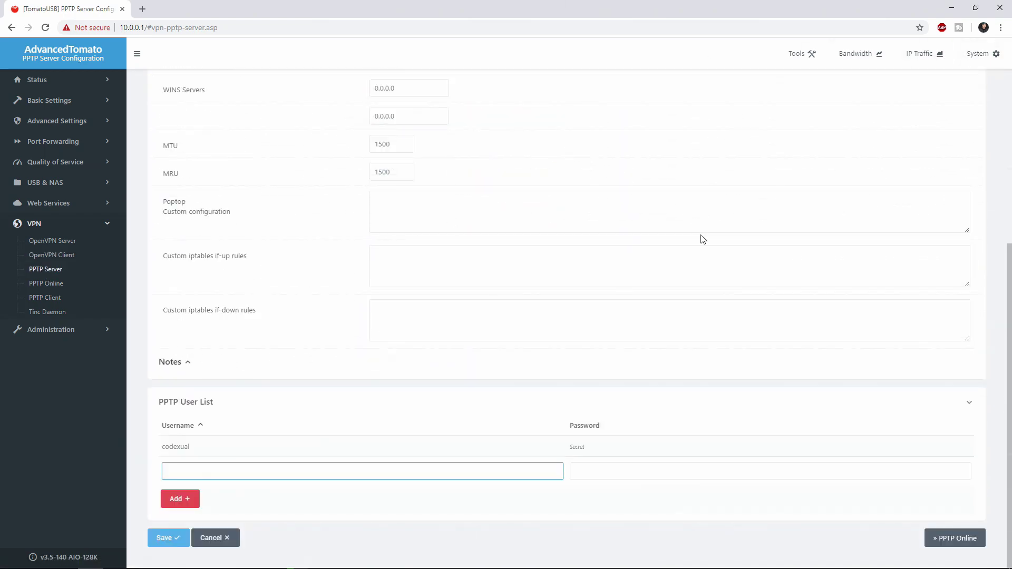
# Reboot the router from the system status summary and confirm the restart
pyautogui.click(978, 53)
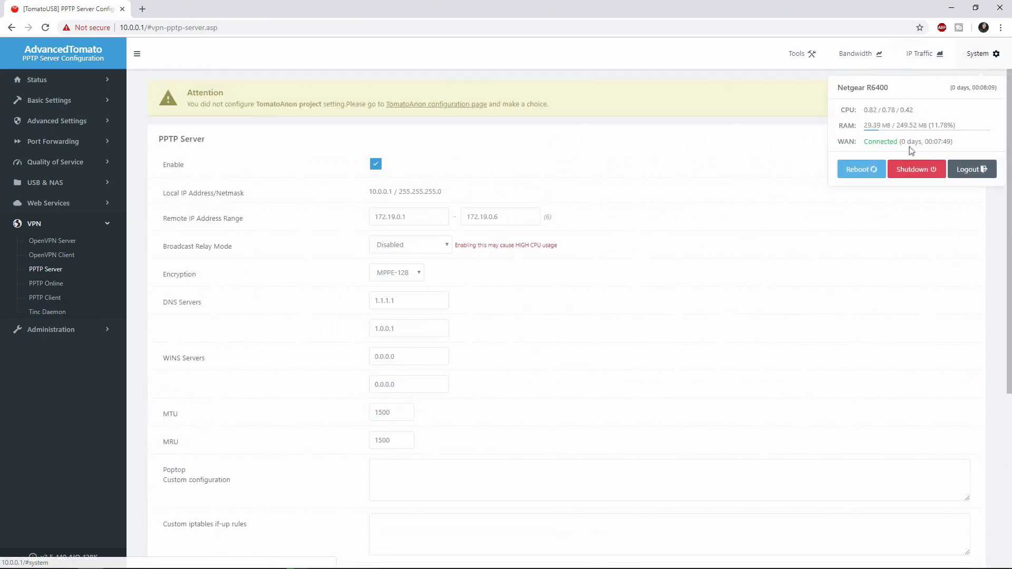
pyautogui.click(855, 169)
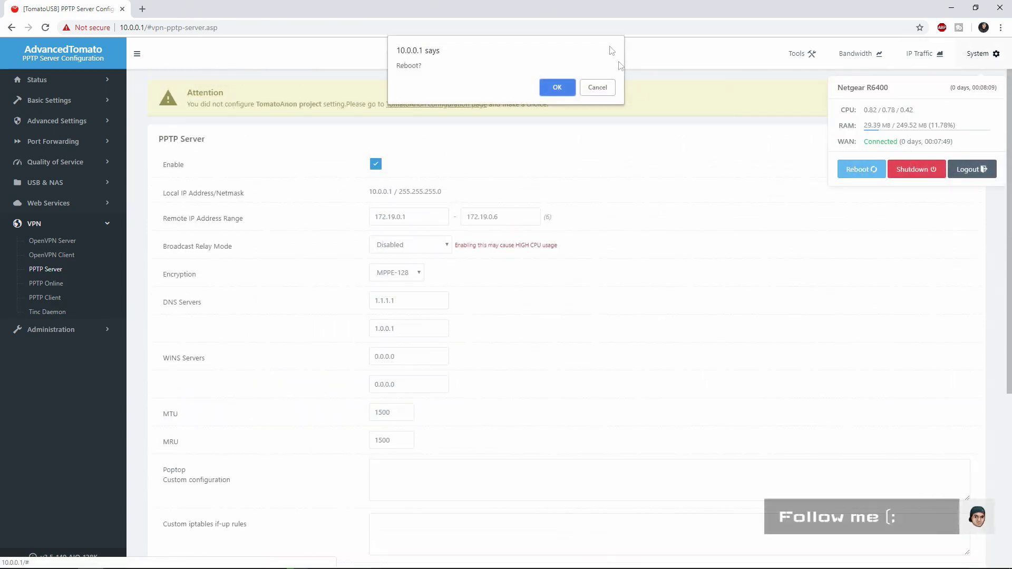
pyautogui.click(557, 88)
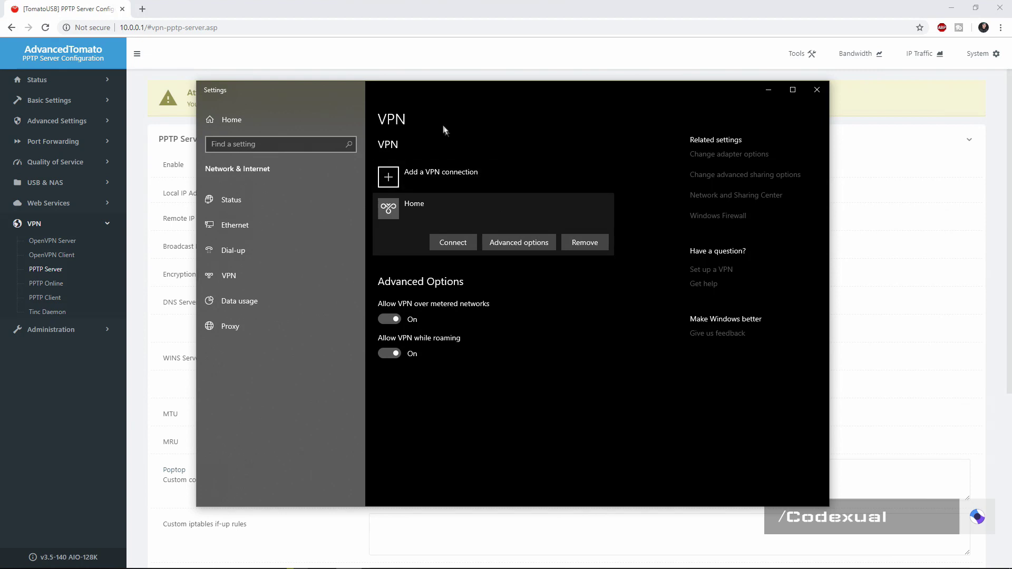
# Connect the Home VPN after the reboot, then bring the router page back to front
pyautogui.click(453, 241)
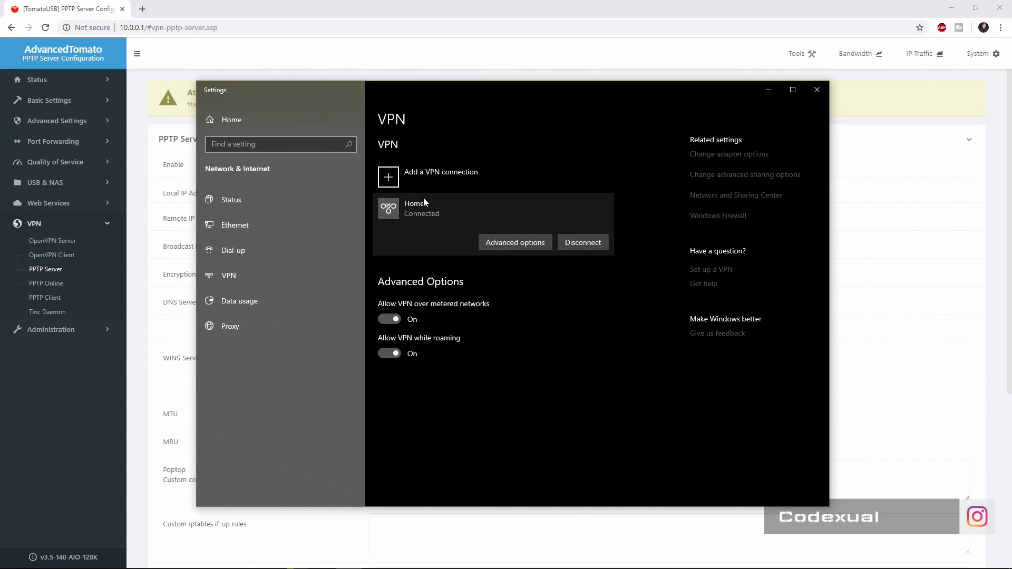
pyautogui.moveTo(433, 90); pyautogui.dragTo(466, 141)
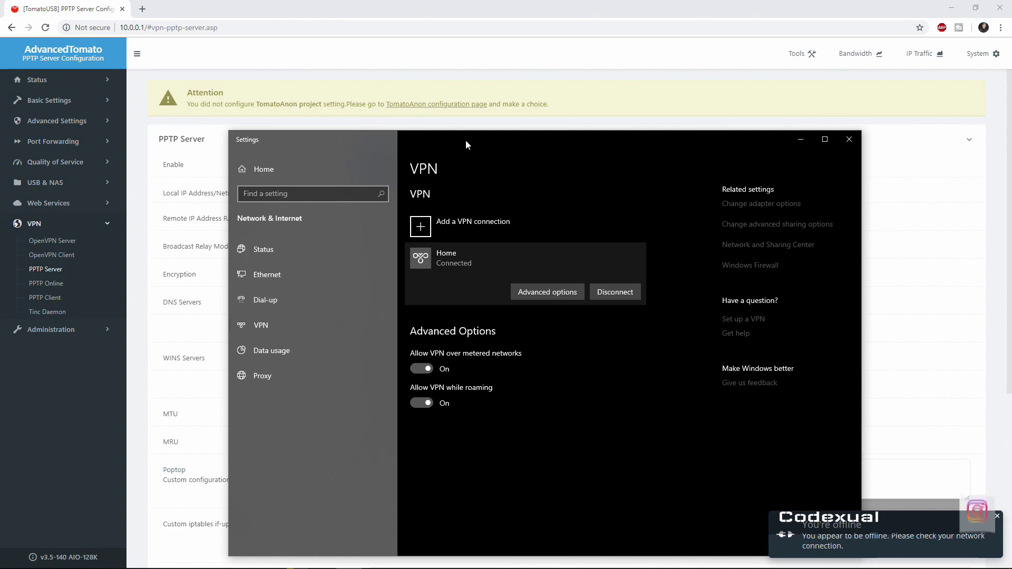
pyautogui.moveTo(466, 141); pyautogui.dragTo(479, 93)
pyautogui.click(943, 560)
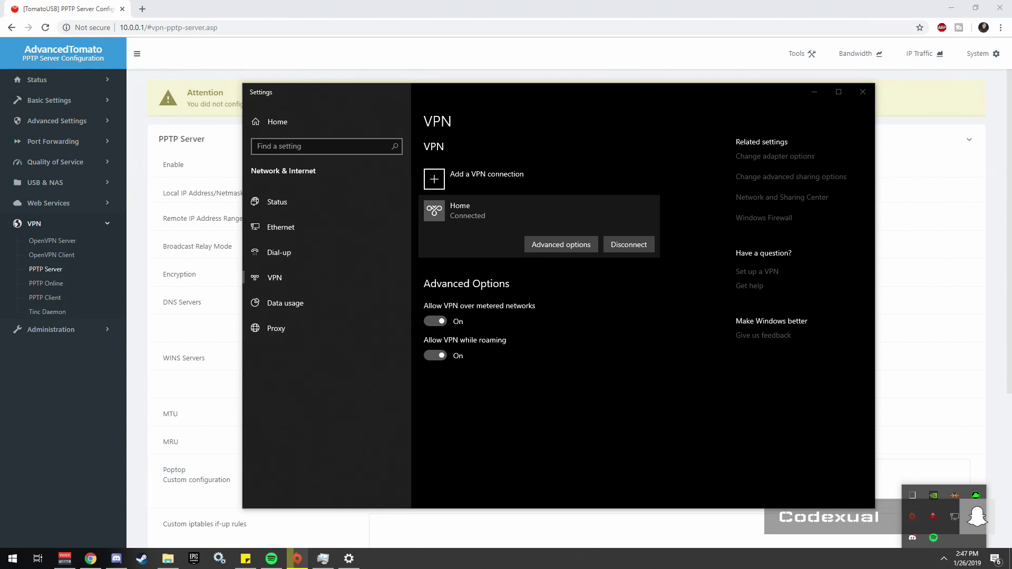
pyautogui.click(154, 10)
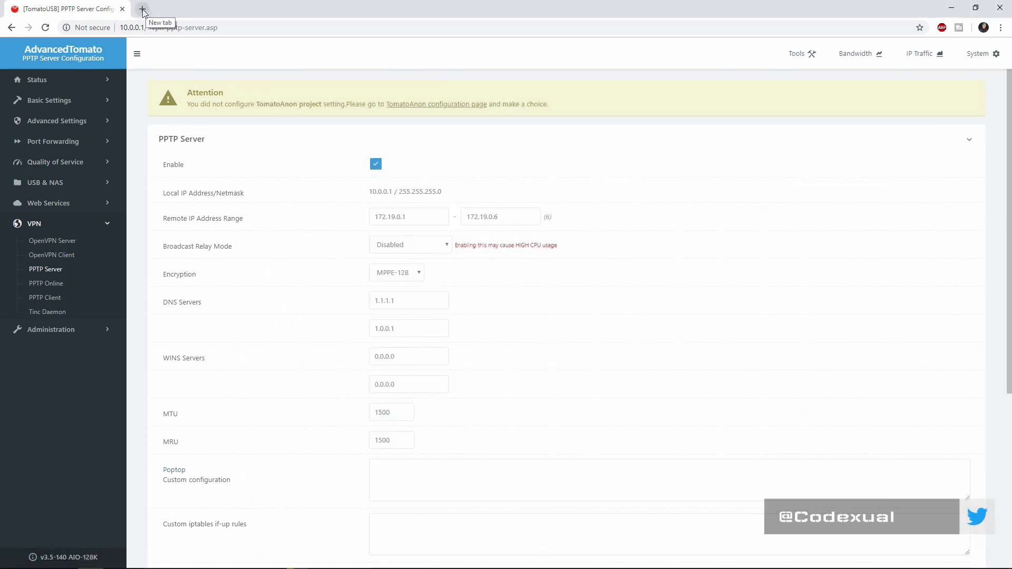
pyautogui.click(142, 9)
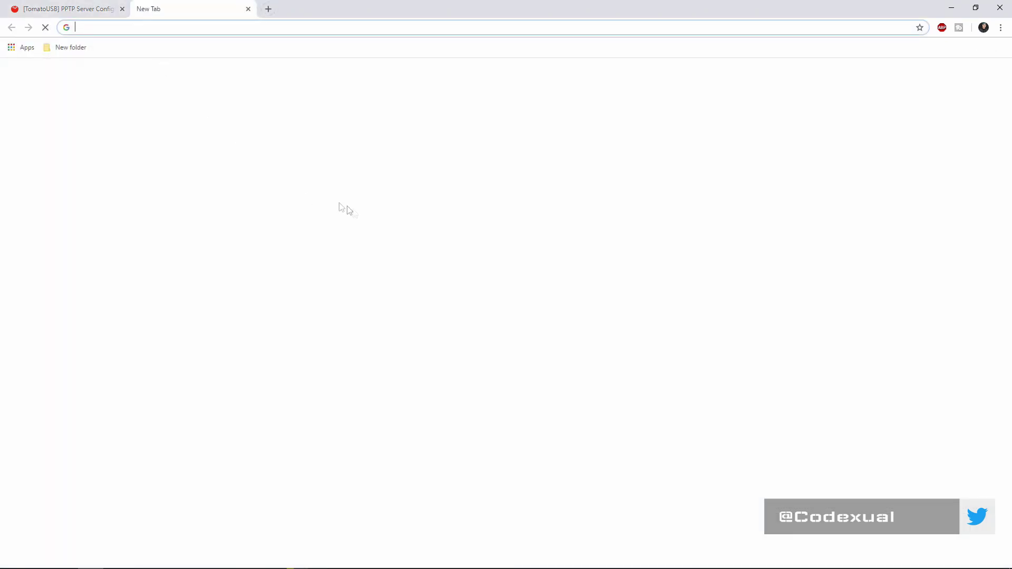
pyautogui.click(396, 271)
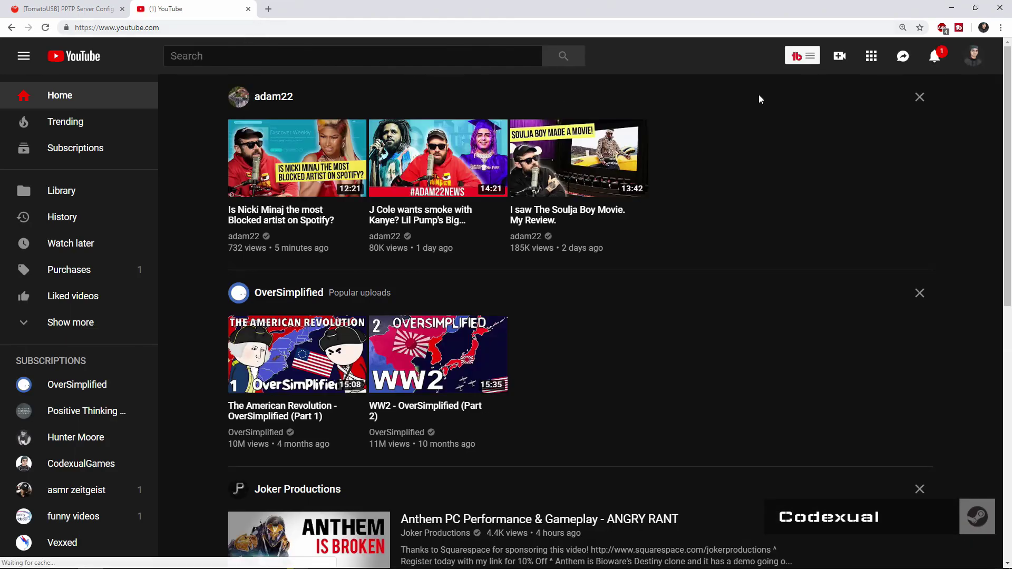
pyautogui.middleClick(158, 8)
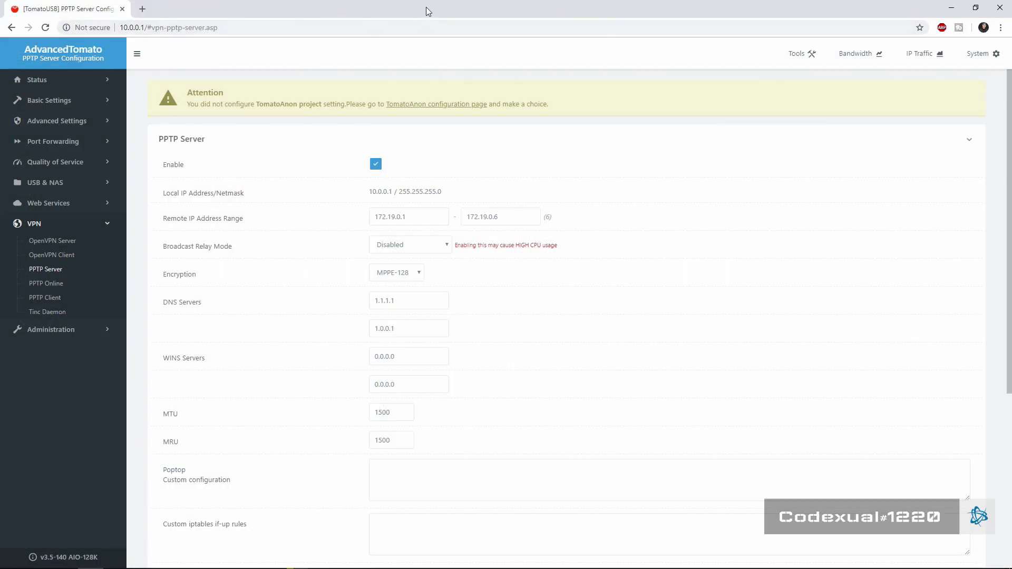
pyautogui.scroll(-3, 514, 248)
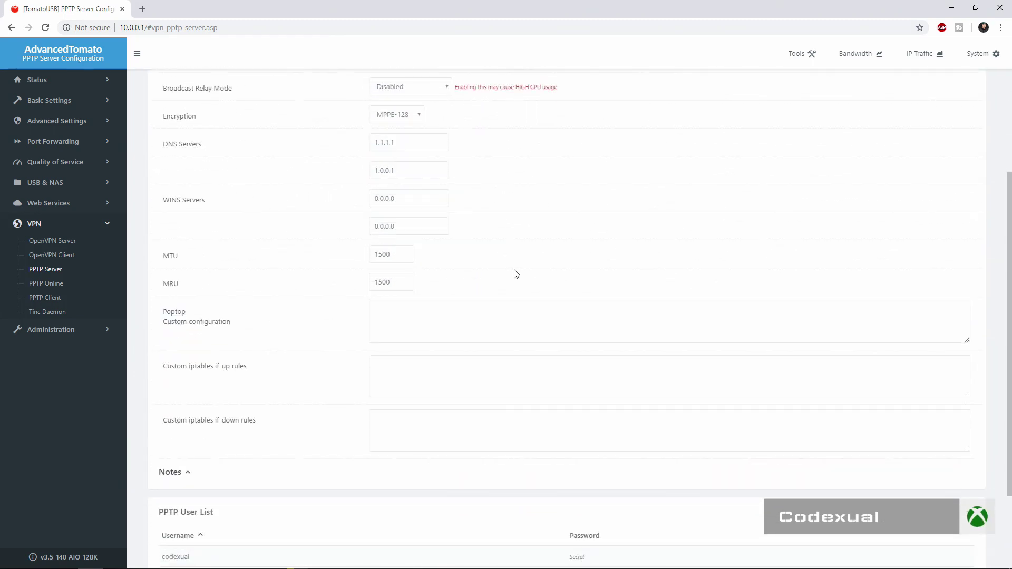
pyautogui.scroll(3, 522, 276)
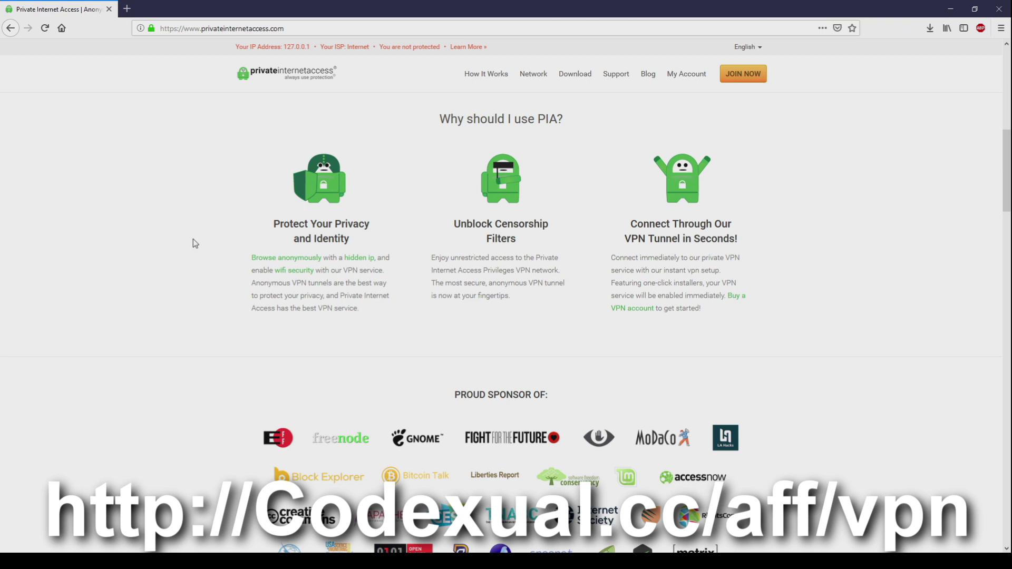
pyautogui.scroll(-8, 193, 239)
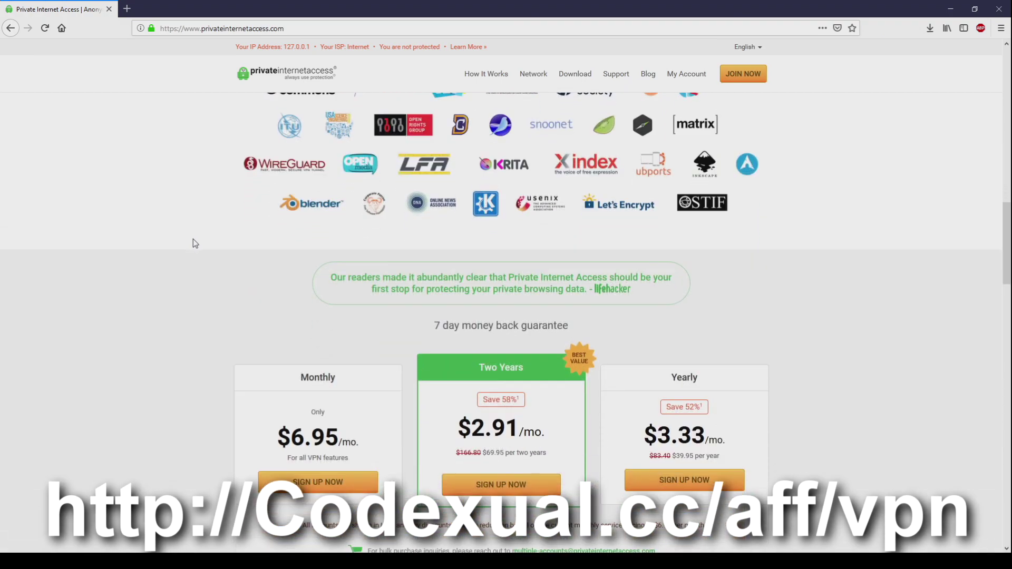
pyautogui.moveTo(278, 437); pyautogui.dragTo(751, 422)
pyautogui.scroll(-5, 819, 406)
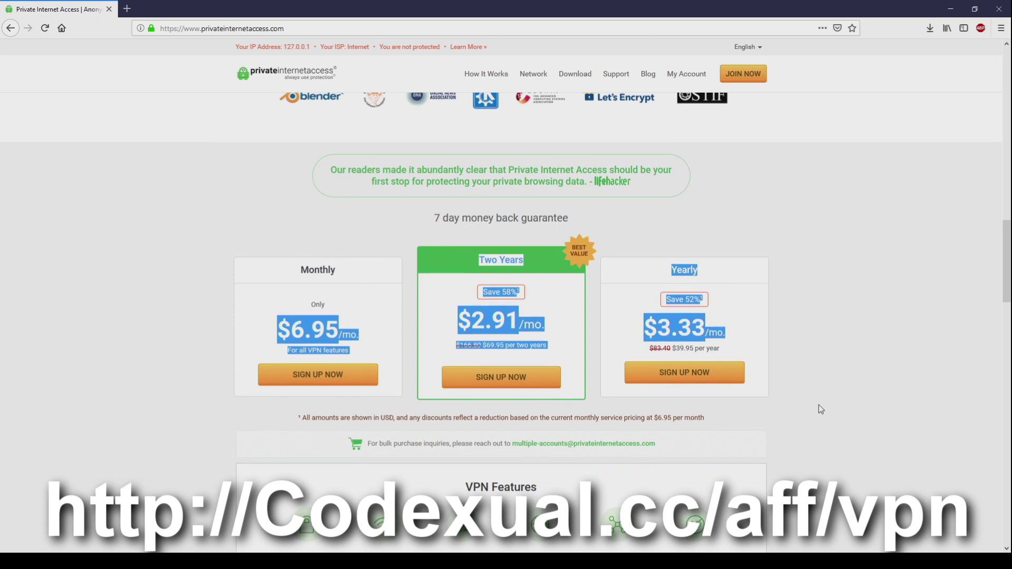
pyautogui.scroll(-2, 821, 409)
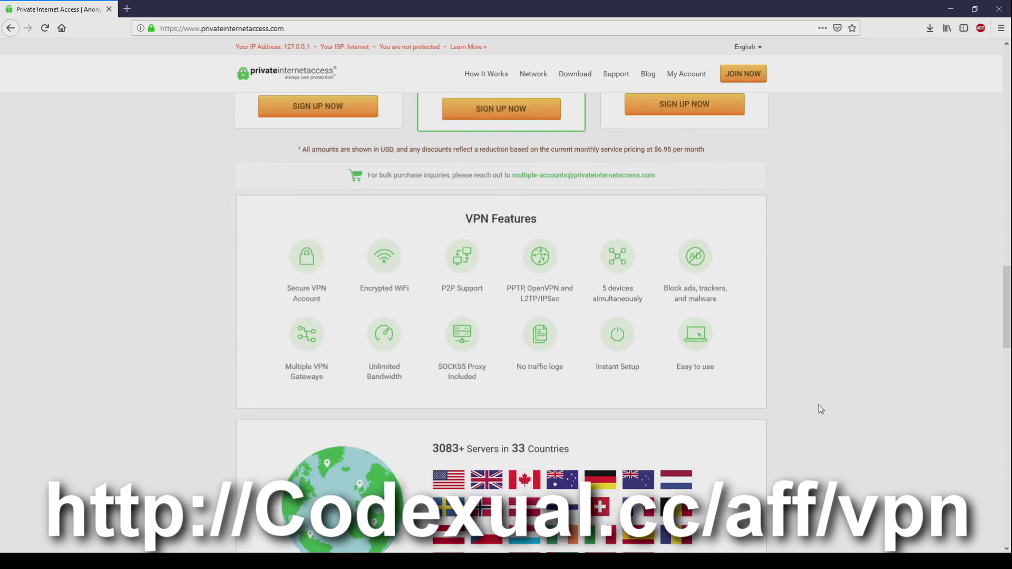
pyautogui.scroll(1, 821, 409)
pyautogui.scroll(-1, 821, 409)
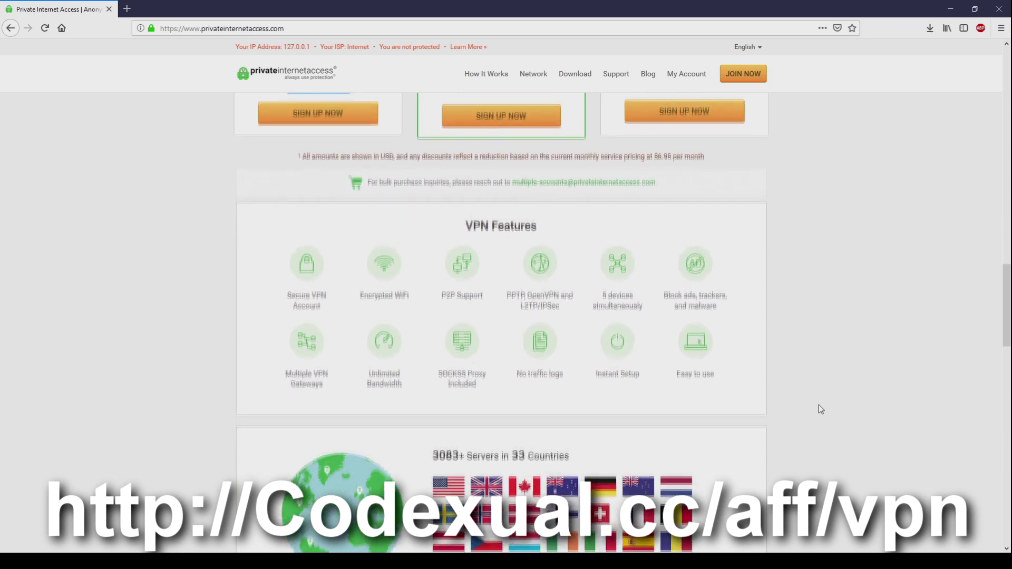
pyautogui.moveTo(467, 220); pyautogui.dragTo(573, 219)
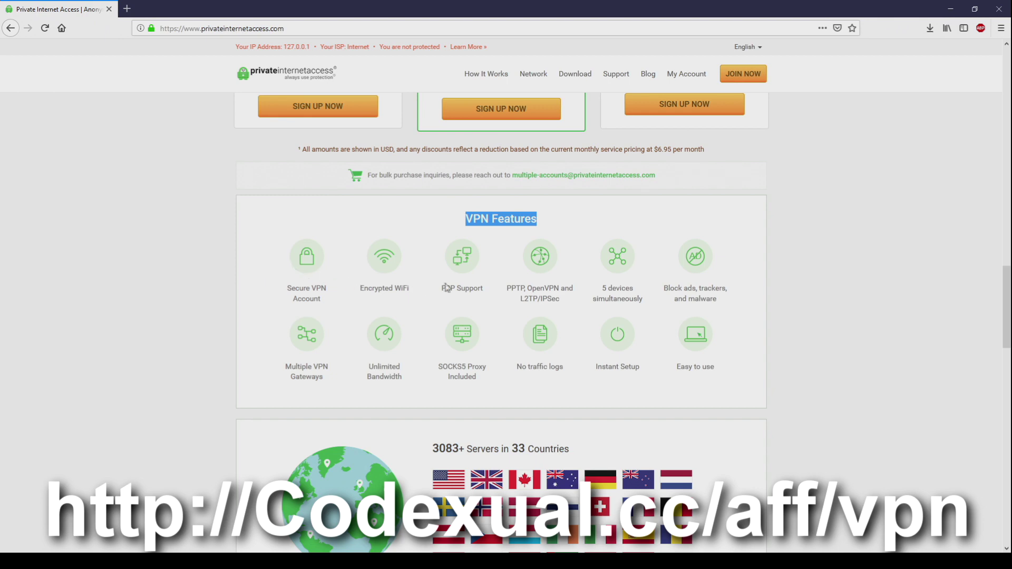
pyautogui.tripleClick(482, 287)
pyautogui.click(519, 287)
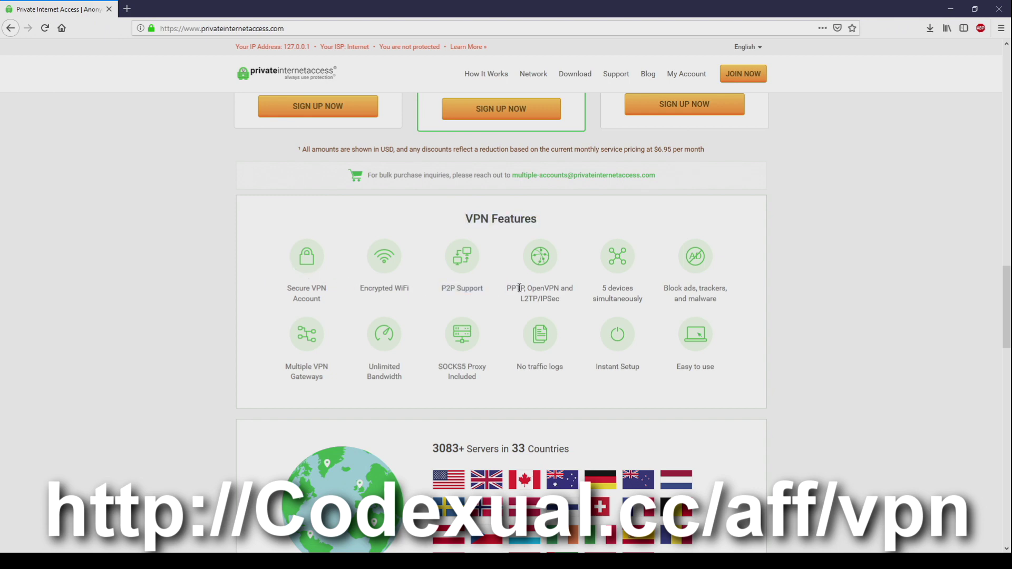
pyautogui.scroll(-2, 519, 288)
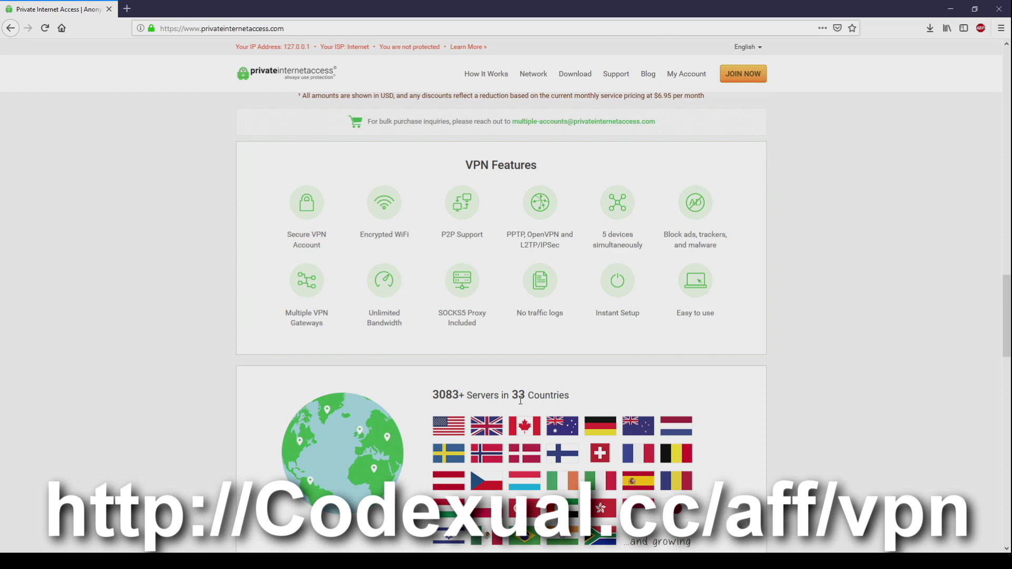
pyautogui.moveTo(459, 395); pyautogui.dragTo(432, 395)
pyautogui.scroll(-1, 382, 389)
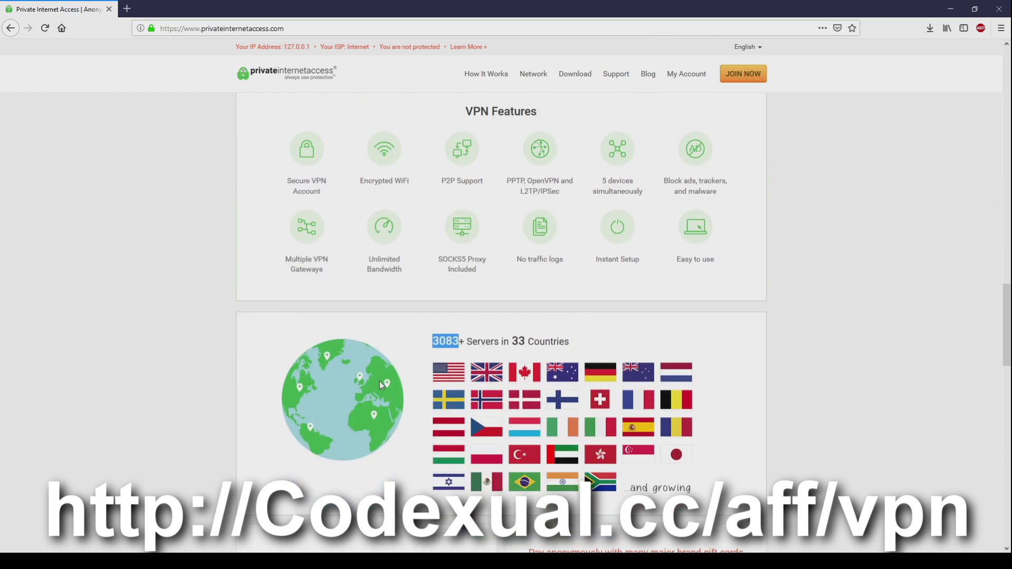